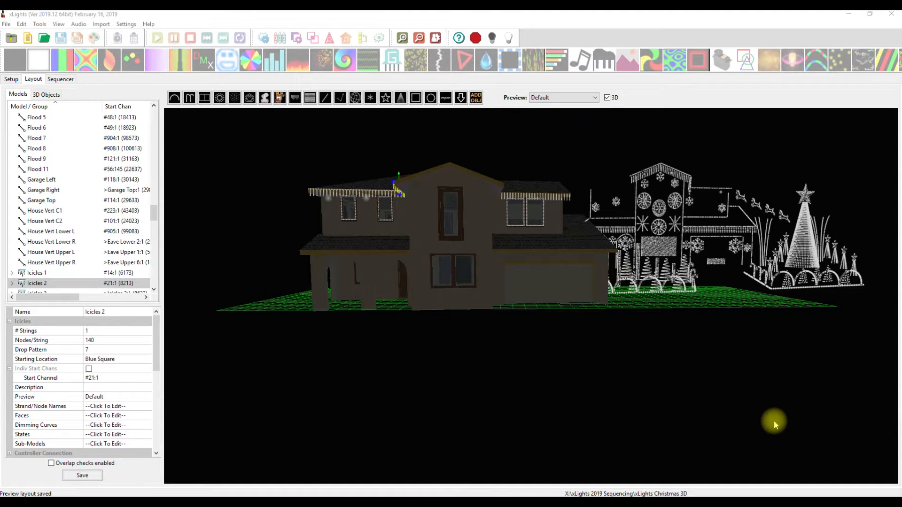
Step: Return to the list of light models and examine the house mesh from the front and from above
mouse_move(485, 388)
mouse_down()
mouse_move(519, 394)
mouse_move(517, 378)
mouse_move(507, 398)
mouse_move(485, 389)
mouse_move(522, 394)
mouse_move(495, 388)
mouse_up()
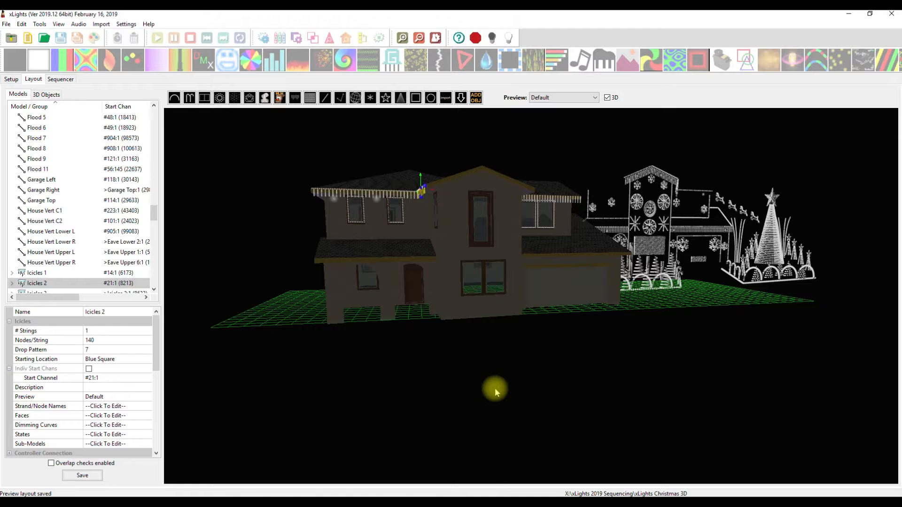
drag(495, 387, 435, 413)
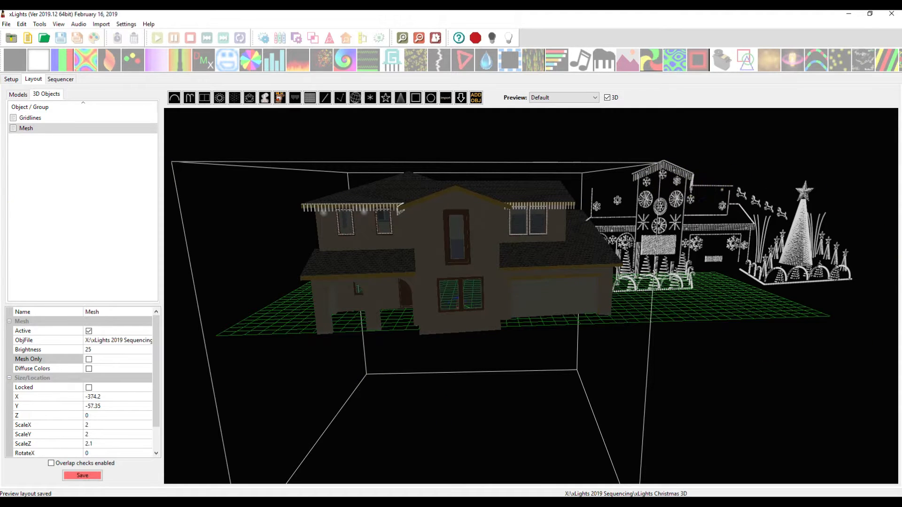
click(21, 95)
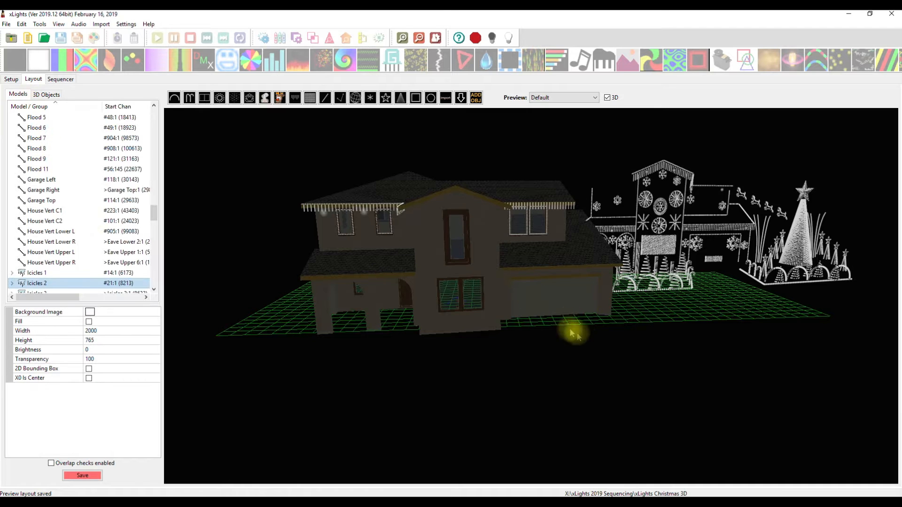
drag(495, 337, 578, 424)
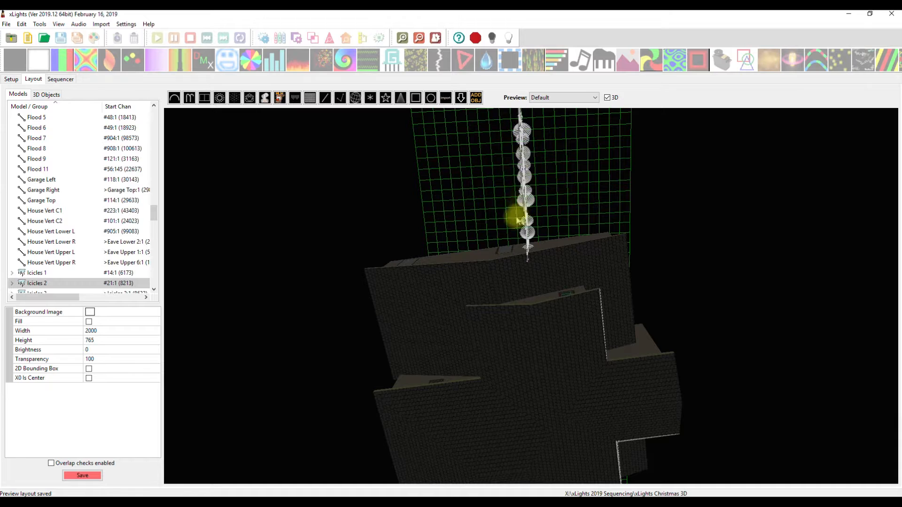
drag(554, 323, 480, 308)
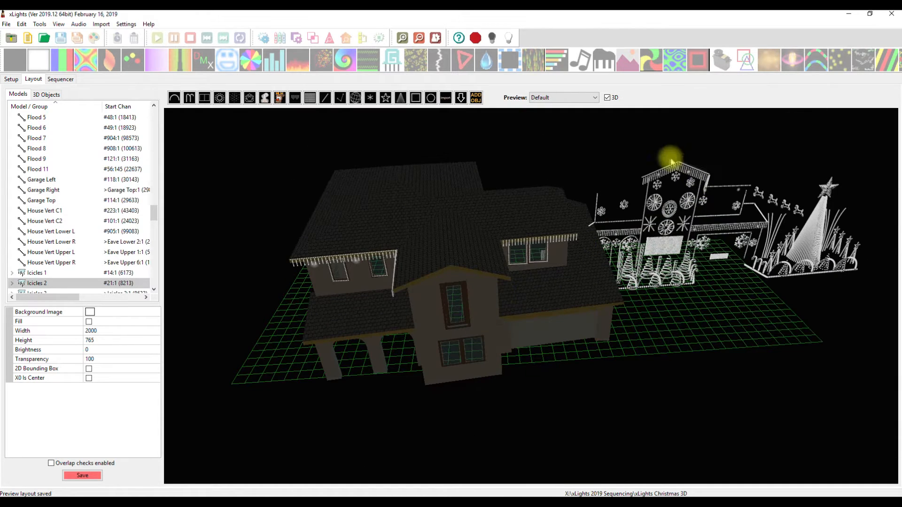
Step: Select the Eave Upper 3 line on the flat display's gable and move it beside the 3D house's upper storey
click(663, 173)
drag(602, 410, 593, 376)
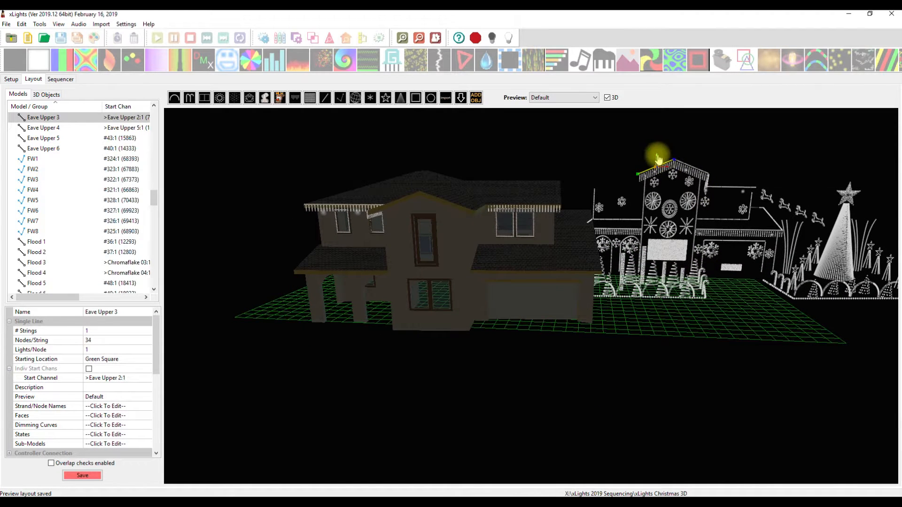
drag(657, 160, 364, 403)
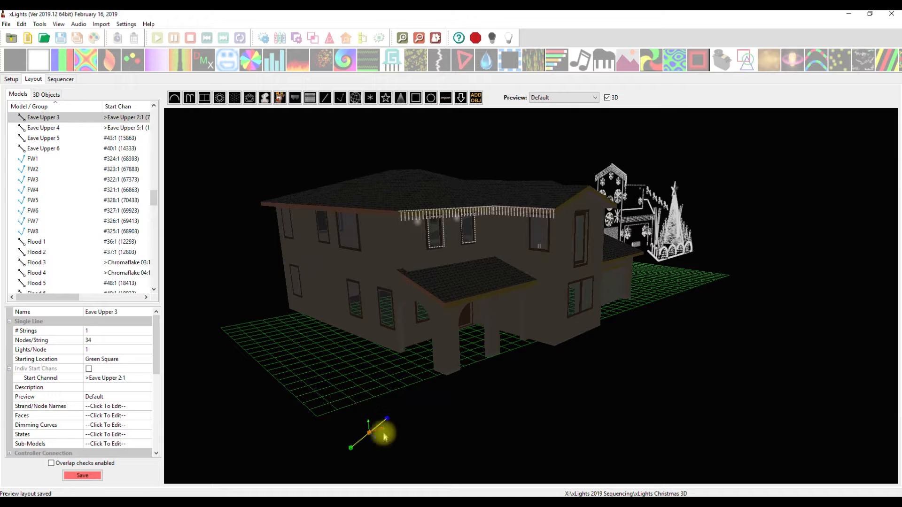
drag(368, 438, 413, 451)
drag(500, 450, 553, 433)
drag(625, 439, 730, 431)
drag(644, 441, 702, 161)
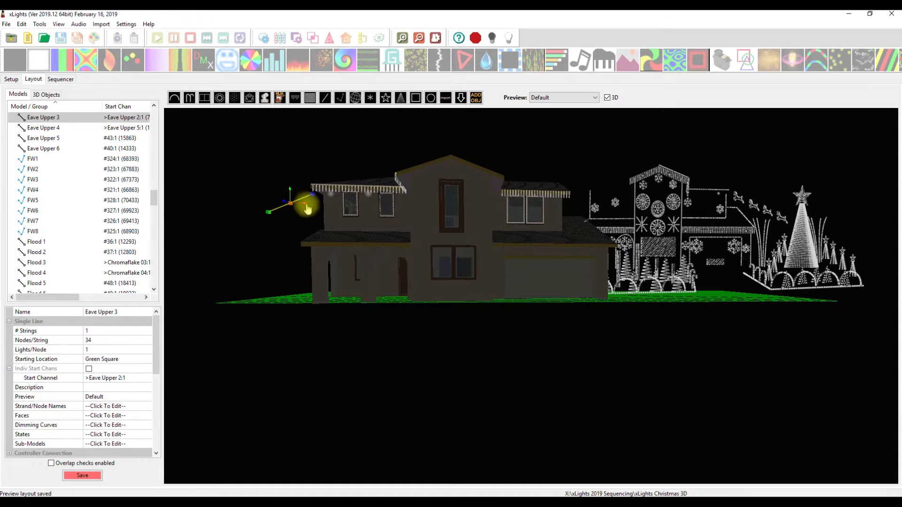
Step: Place Eave Upper 3 along the left slope of the house's front gable, with its ends at the eave and the peak
mouse_move(305, 201)
mouse_down()
mouse_move(326, 201)
mouse_move(310, 201)
mouse_up()
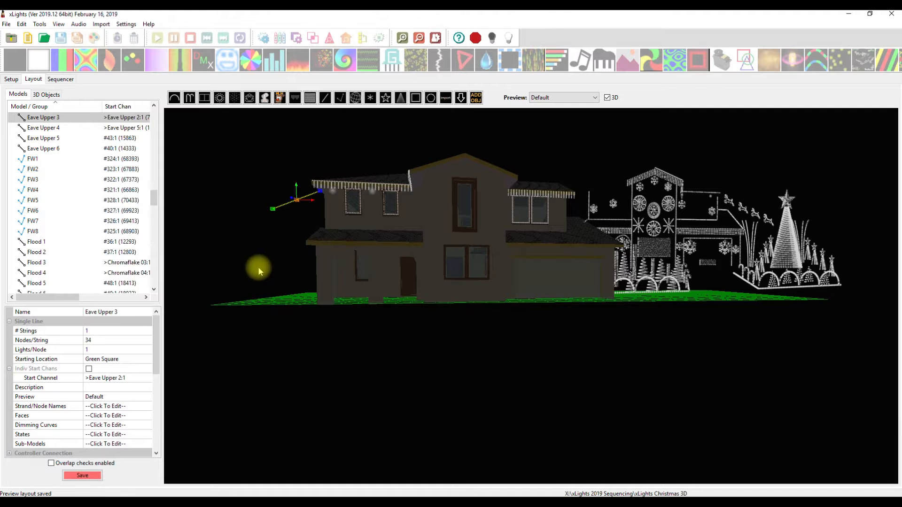
drag(258, 268, 257, 271)
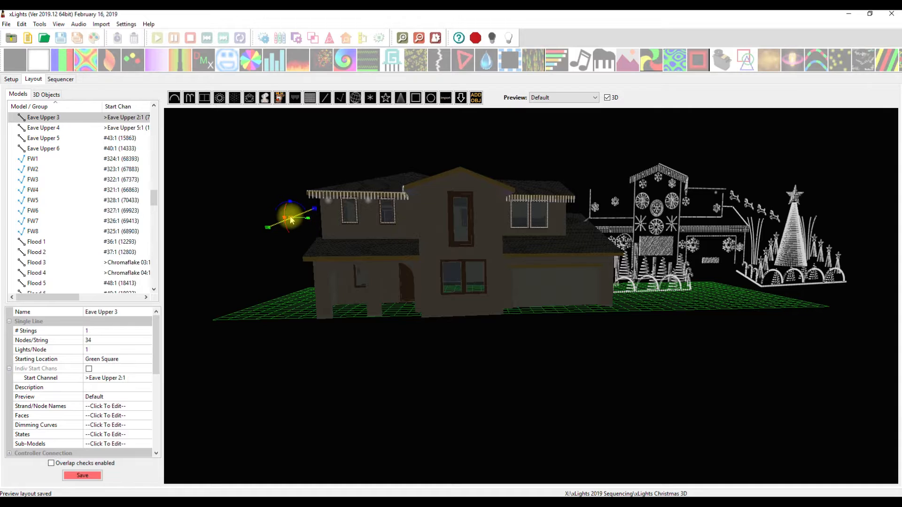
mouse_move(291, 224)
mouse_down()
mouse_move(289, 203)
mouse_move(294, 222)
mouse_up()
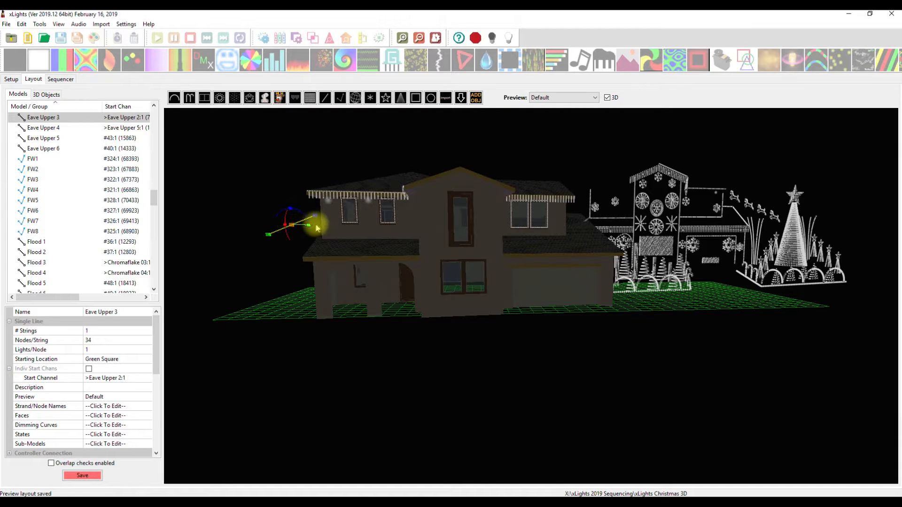
drag(286, 230, 450, 173)
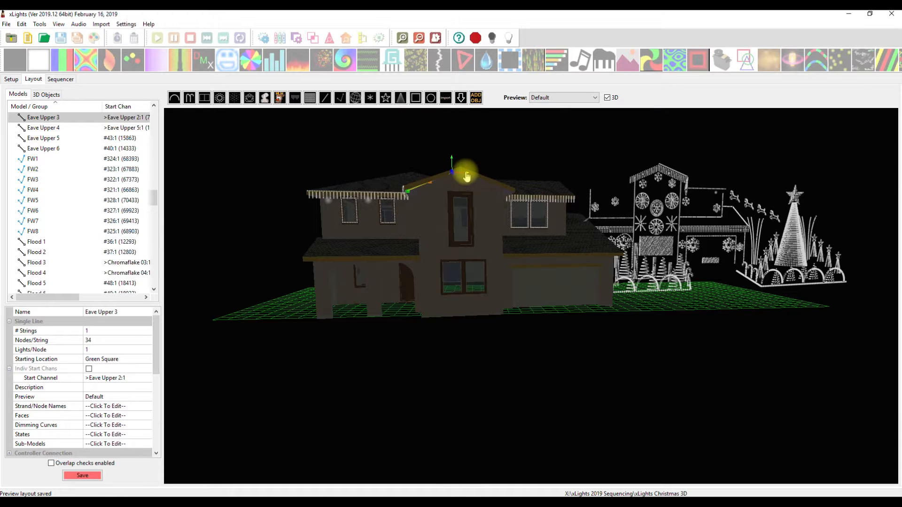
drag(468, 175, 471, 177)
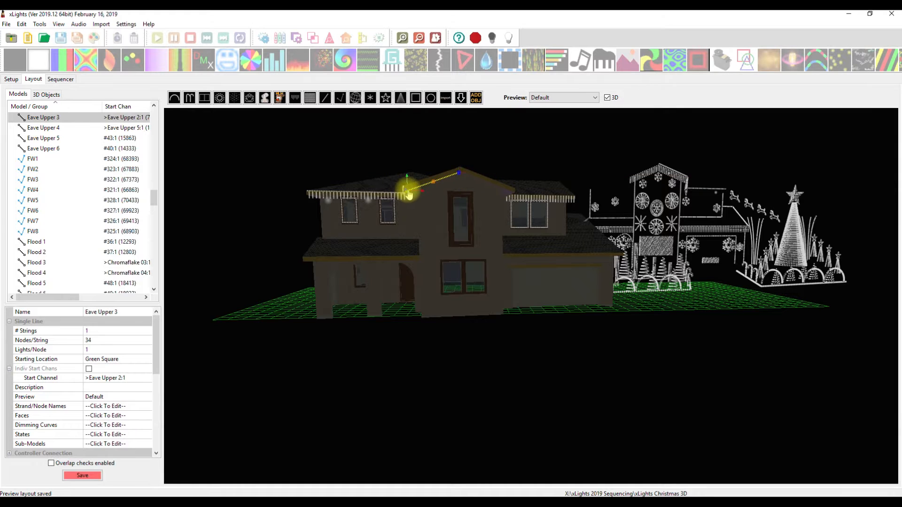
drag(409, 173, 407, 178)
Step: Shift Eave Upper 3 along the depth axis toward the gable's front face, checking from the side and above
drag(412, 246, 671, 229)
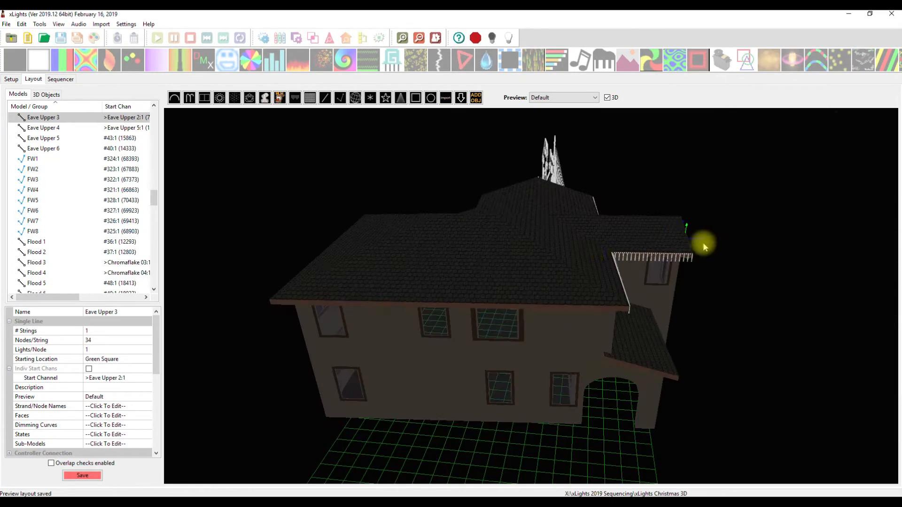
drag(700, 265, 460, 289)
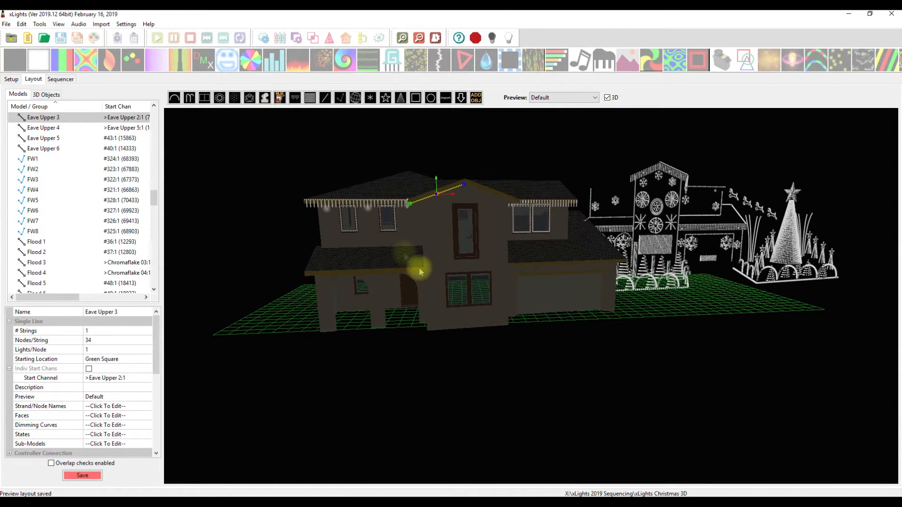
drag(444, 247, 499, 247)
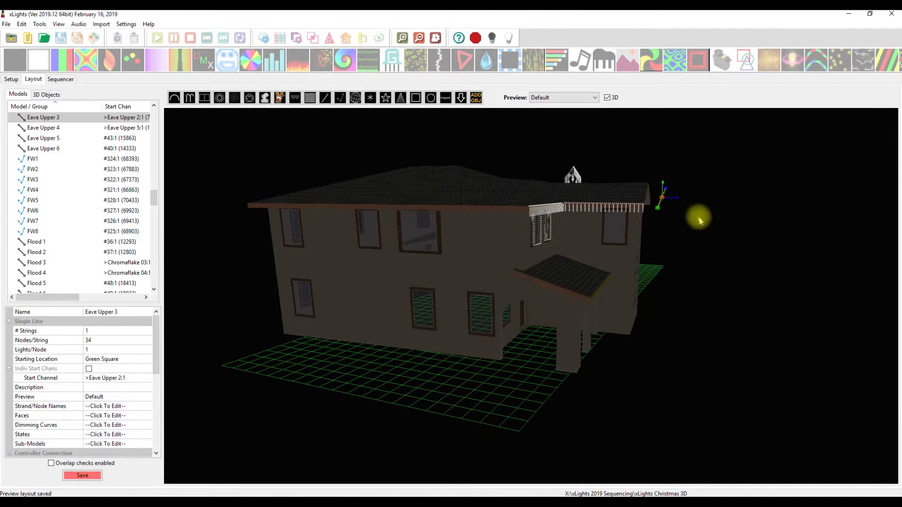
mouse_move(678, 201)
mouse_down()
mouse_move(662, 198)
mouse_move(678, 213)
mouse_up()
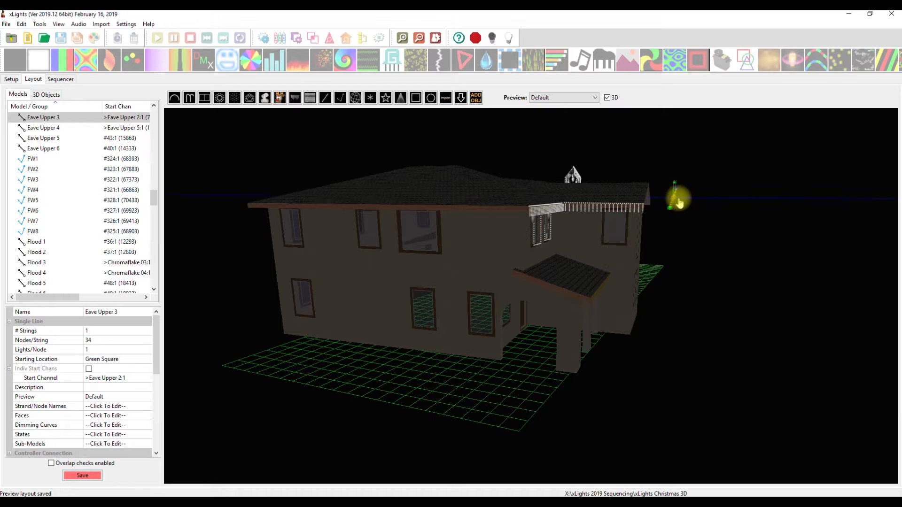
drag(664, 196, 346, 308)
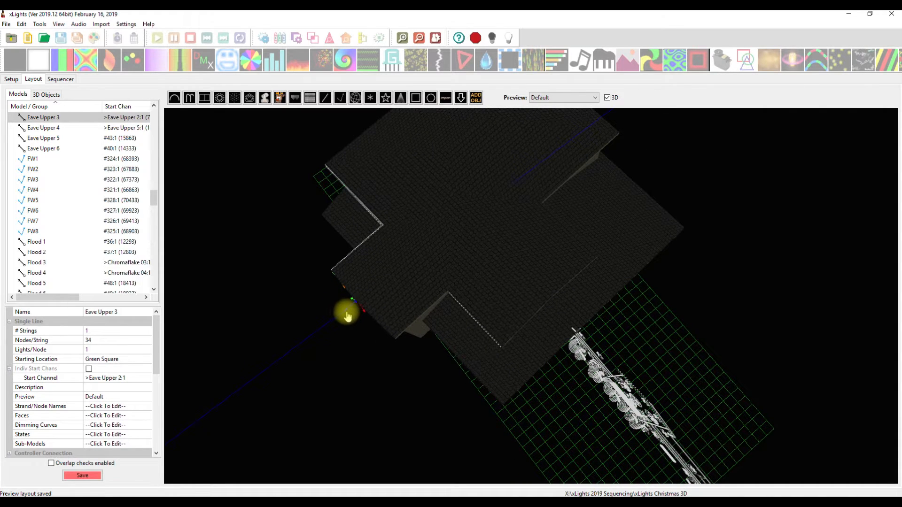
drag(346, 317, 422, 269)
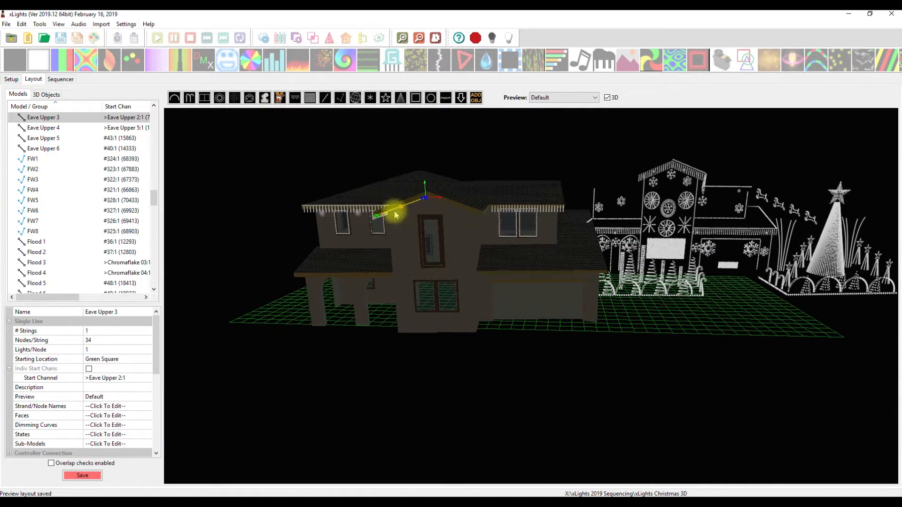
Step: Fine-tune the height of Eave Upper 3's eave end, and the whole line's height and depth, to follow the gable edge
click(375, 216)
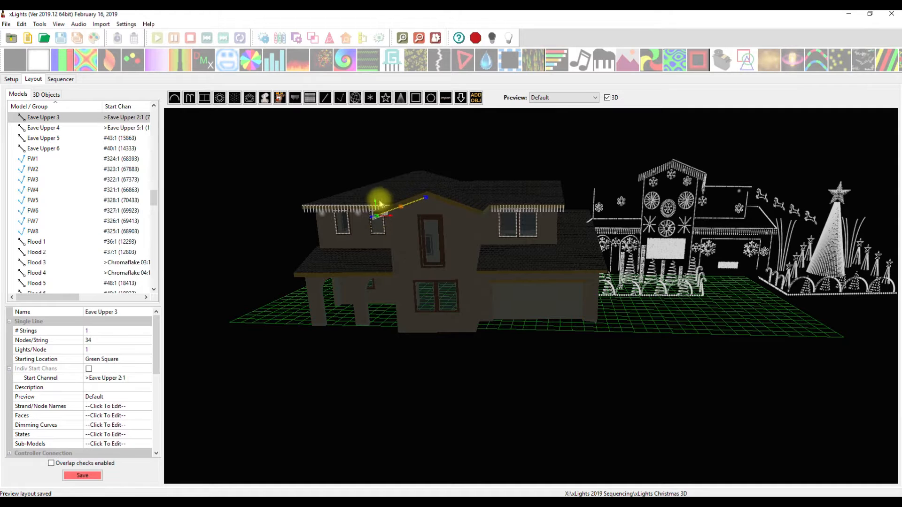
drag(377, 204, 377, 208)
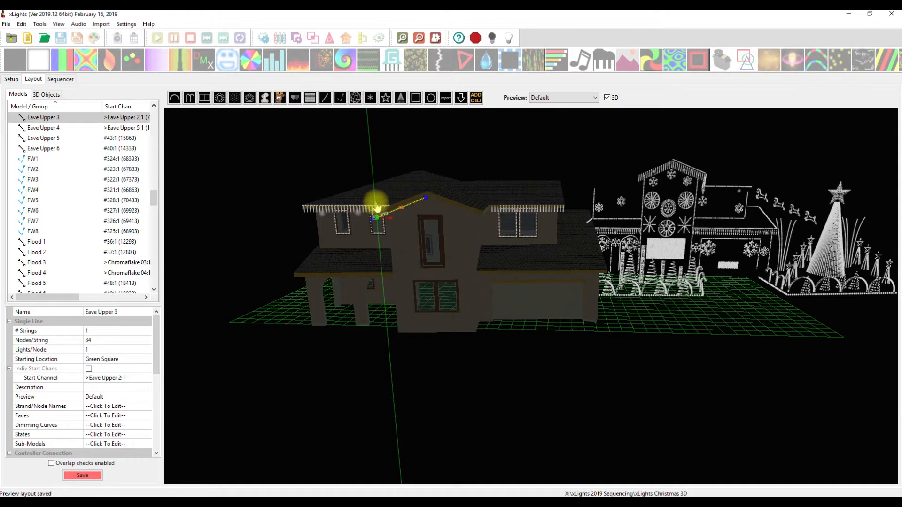
drag(376, 205, 375, 206)
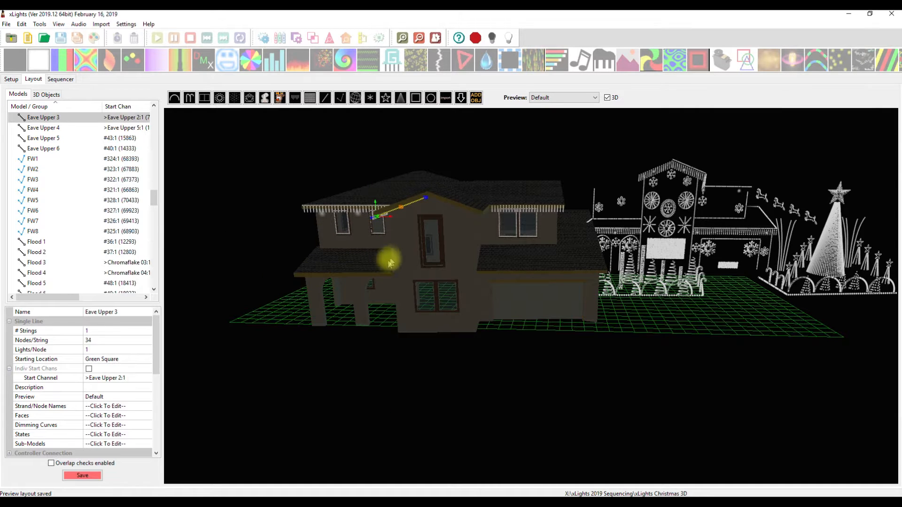
drag(413, 211, 447, 222)
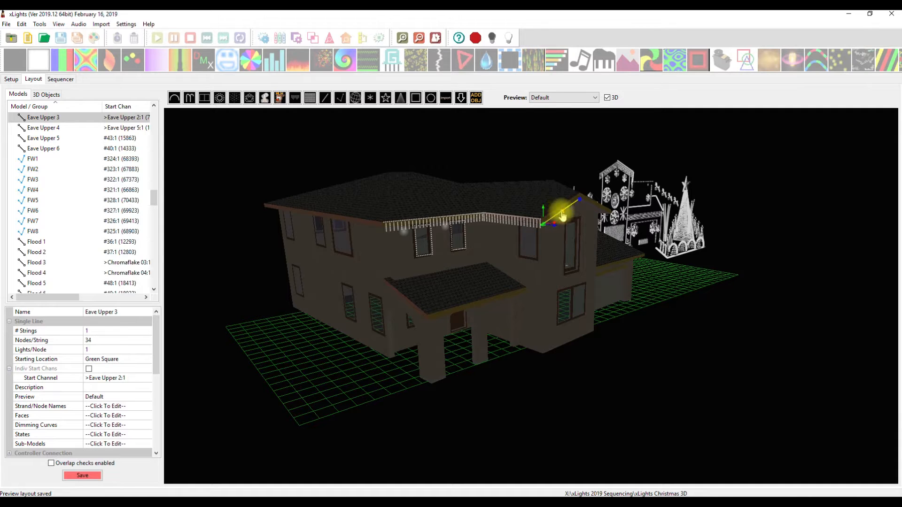
drag(559, 197, 561, 193)
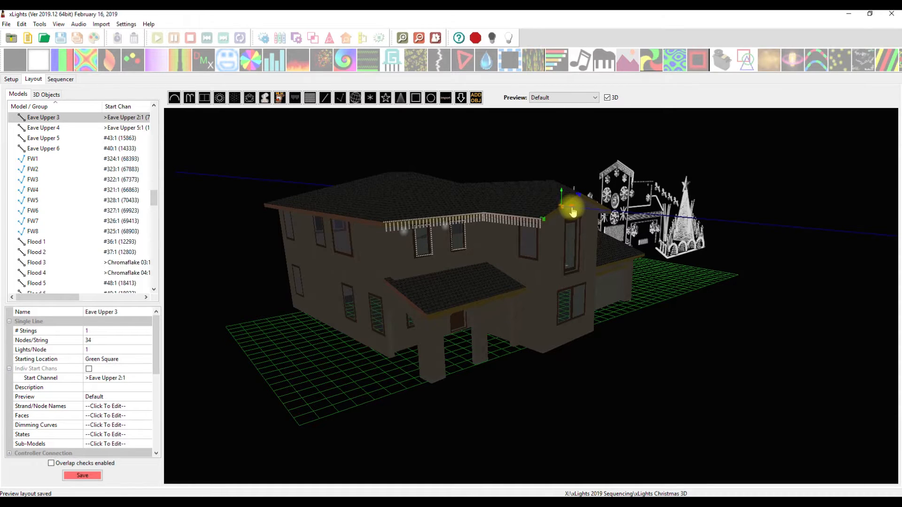
drag(570, 208, 570, 208)
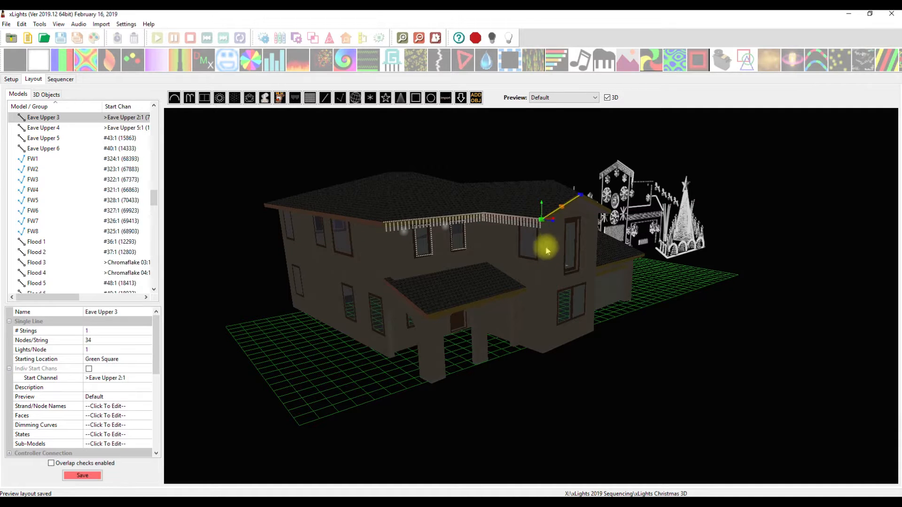
Step: Deselect the line and examine up close how Eave Upper 3 fits the gable's left slope
drag(519, 268, 484, 271)
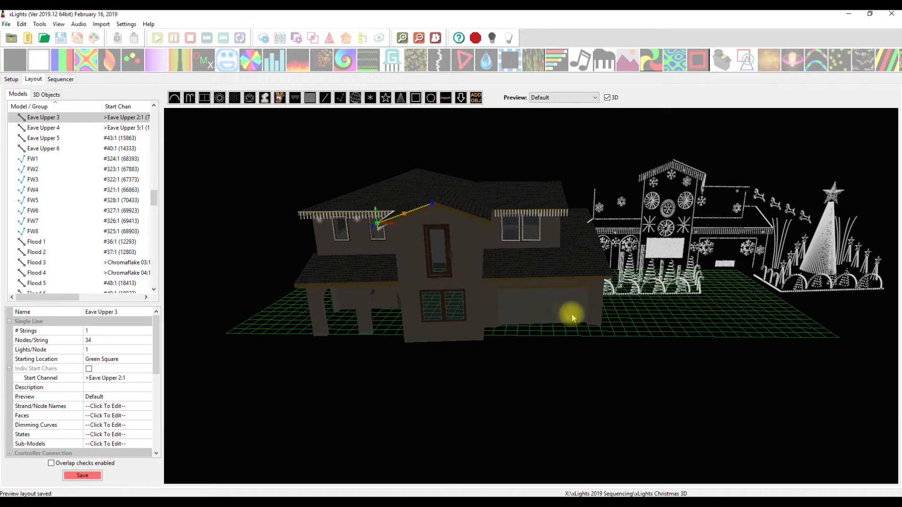
drag(417, 235, 427, 235)
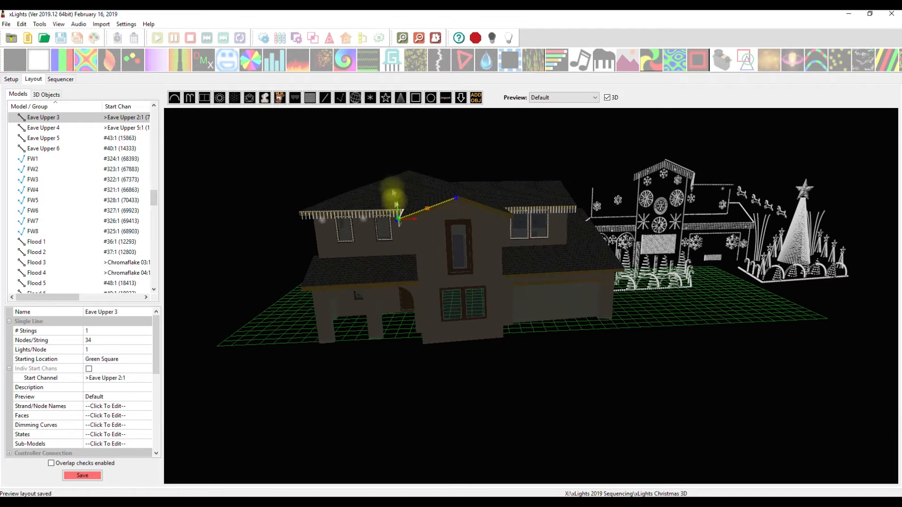
click(431, 249)
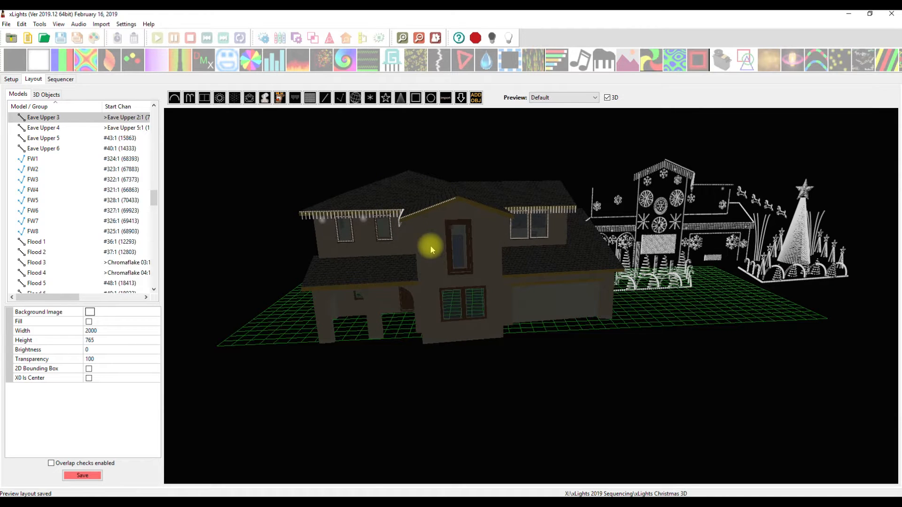
drag(427, 227, 430, 216)
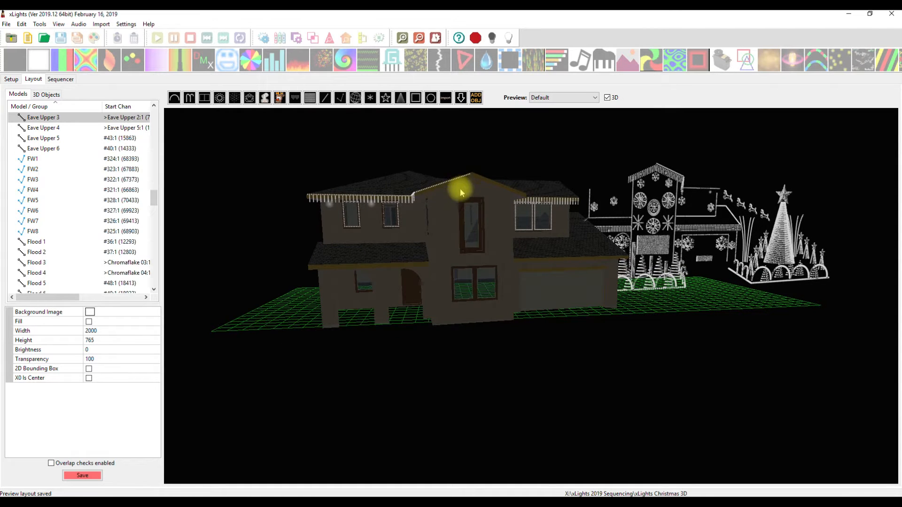
drag(463, 185, 463, 220)
scroll(462, 220, up, 3)
drag(408, 197, 402, 195)
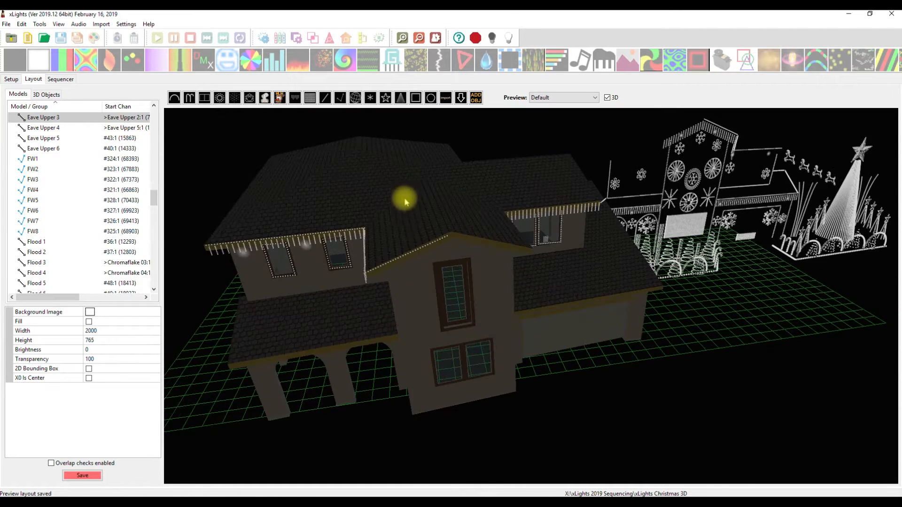
scroll(412, 255, up, 4)
drag(397, 234, 397, 229)
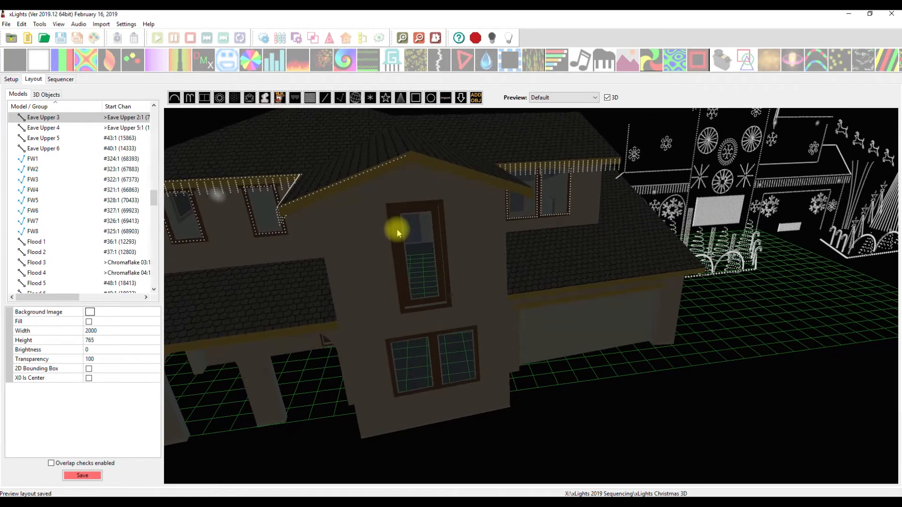
scroll(389, 200, up, 2)
drag(343, 168, 346, 185)
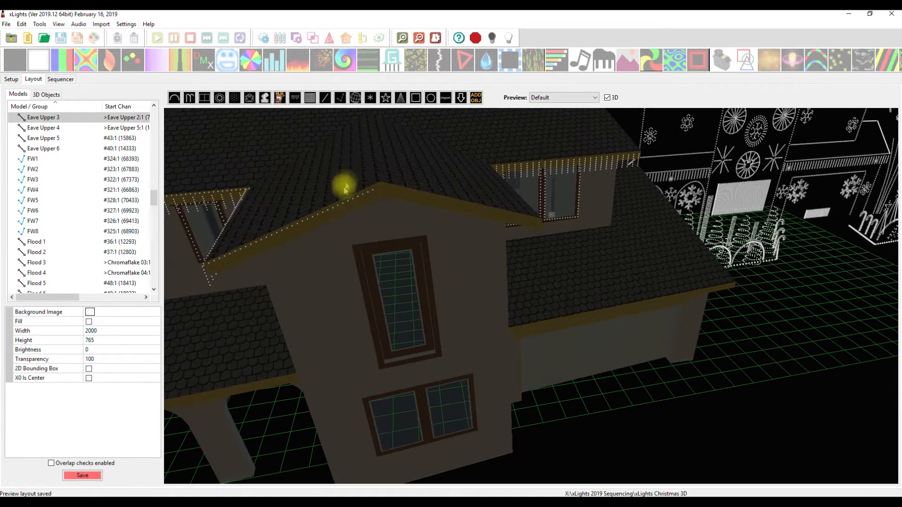
Step: Raise Eave Upper 3's peak end slightly and shift the whole line back in depth to meet the gable's front edge
click(366, 201)
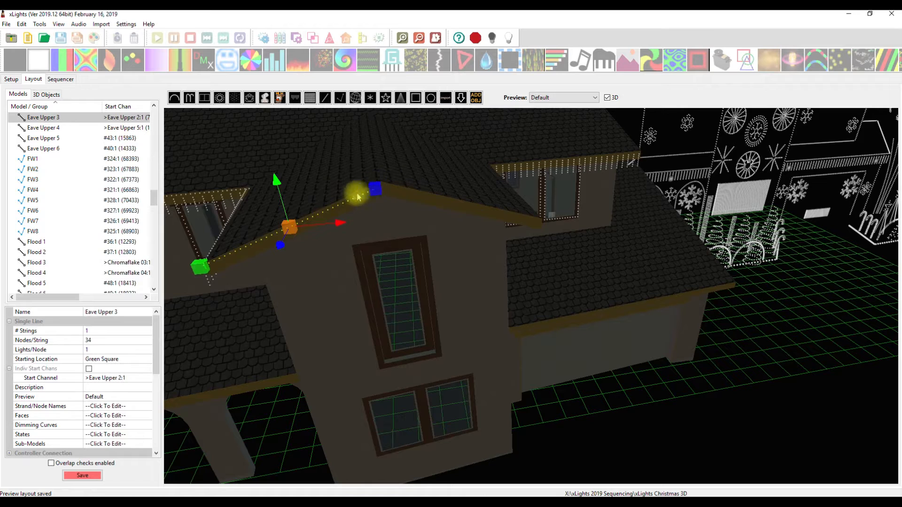
click(374, 189)
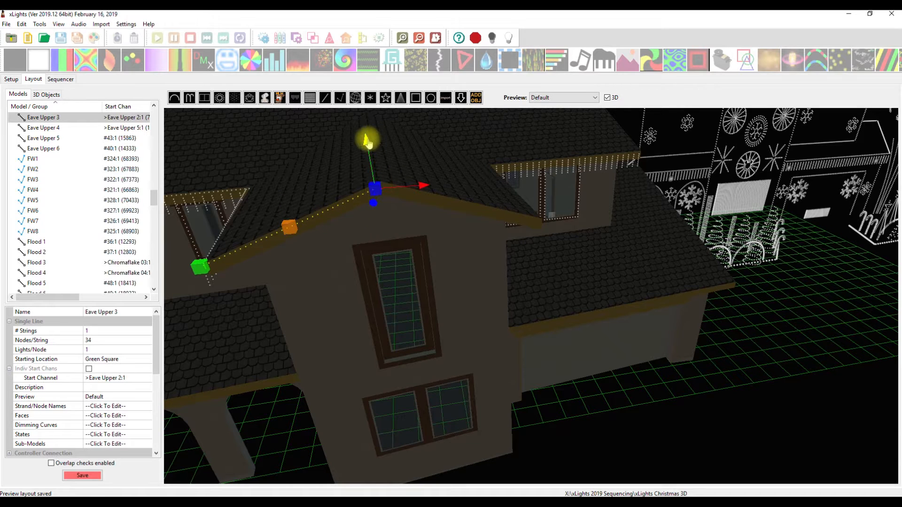
drag(367, 142, 367, 139)
click(200, 267)
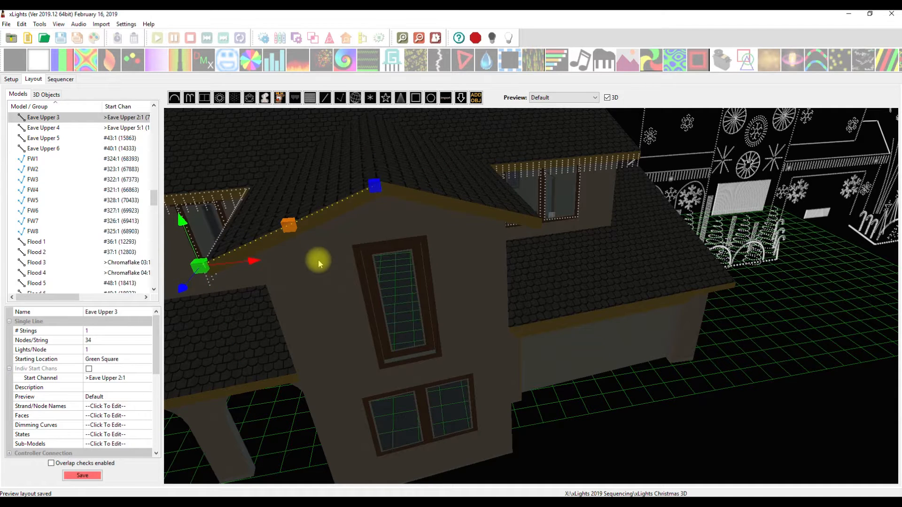
click(288, 225)
drag(276, 249, 369, 263)
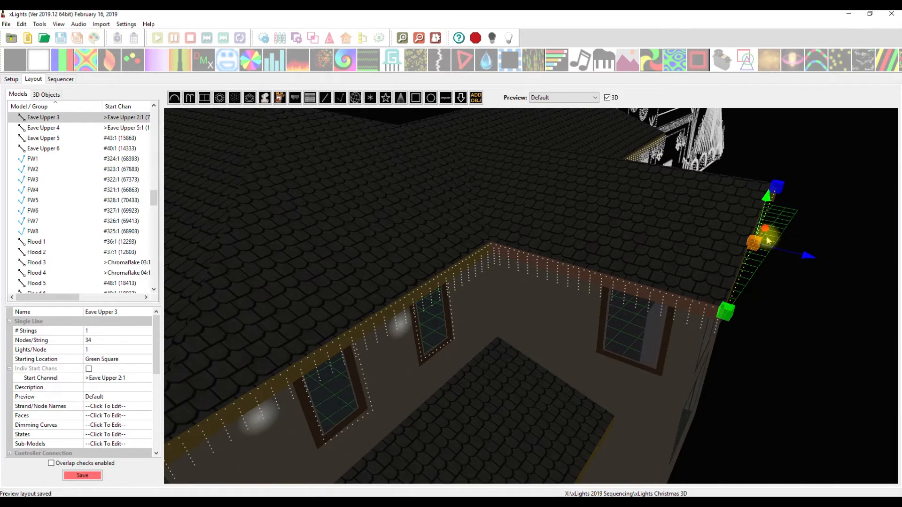
drag(806, 260, 804, 261)
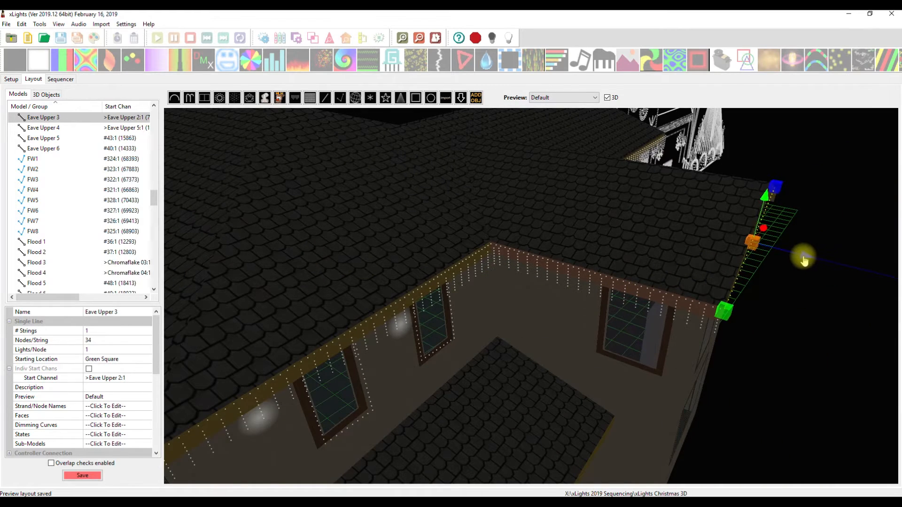
Step: Adjust the depth of Eave Upper 3's peak end, checking its alignment with the gable edge from above
drag(776, 312, 328, 353)
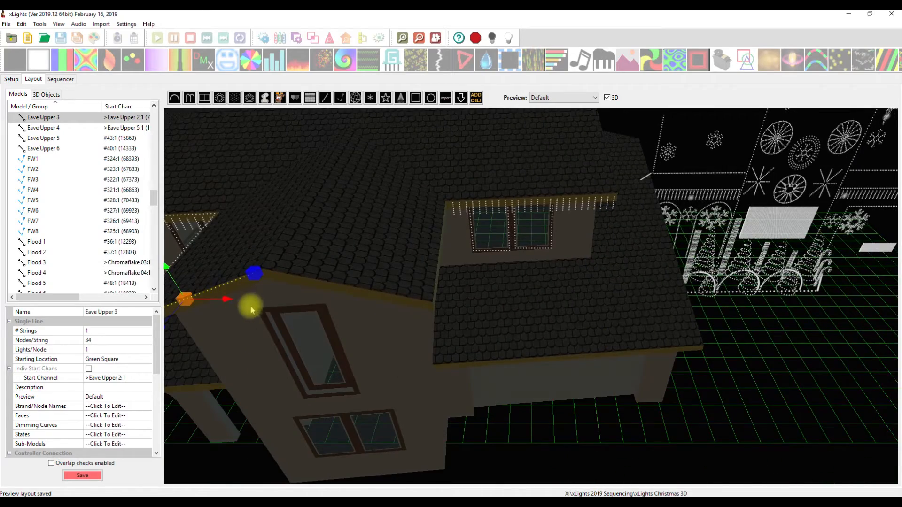
click(256, 275)
drag(262, 320, 249, 325)
drag(314, 262, 268, 302)
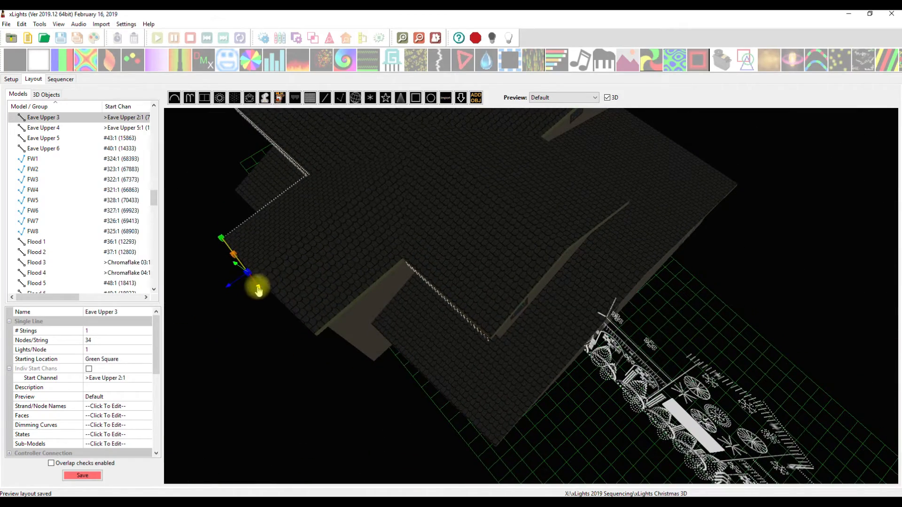
click(248, 272)
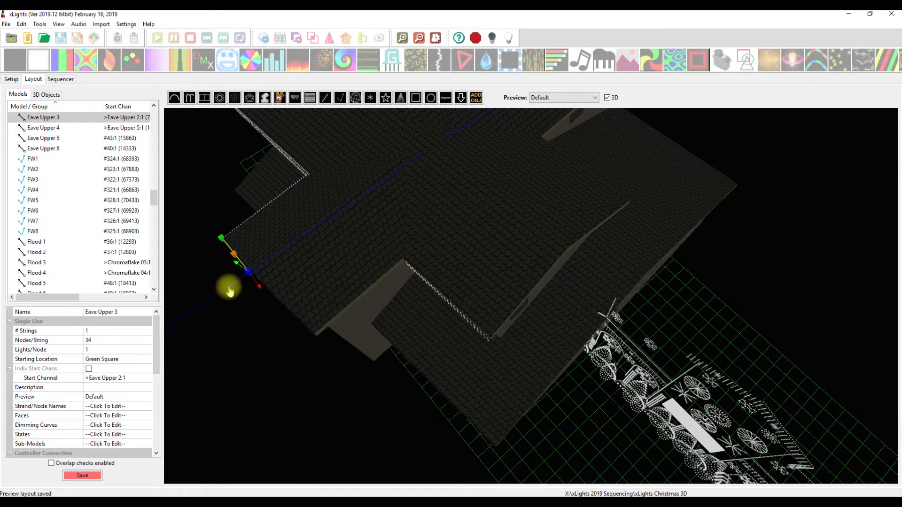
drag(238, 305, 330, 269)
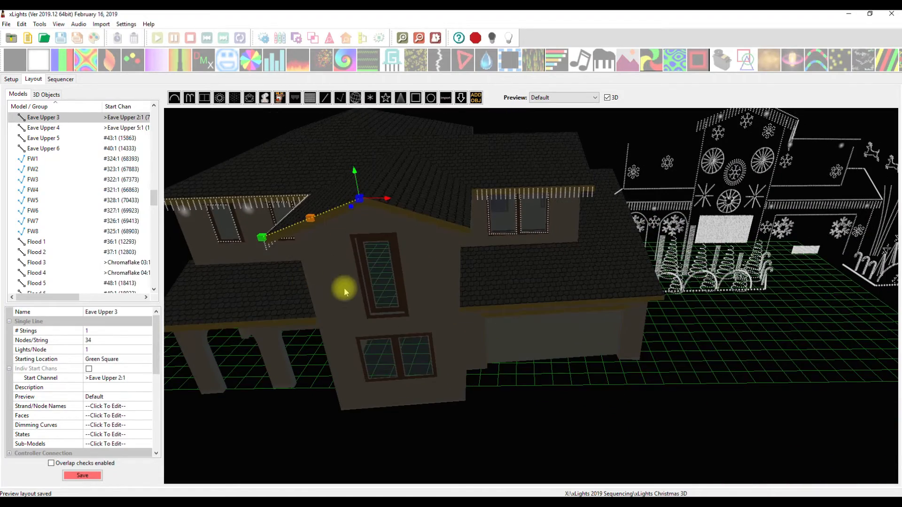
Step: Inspect Eave Upper 3 from the front, nudge the whole line along the depth axis, and deselect it
click(344, 287)
drag(367, 267, 362, 205)
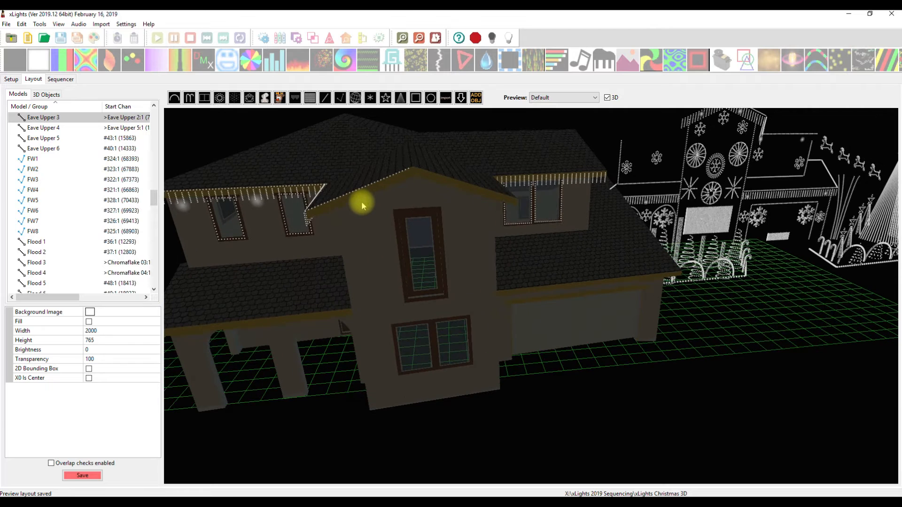
click(360, 203)
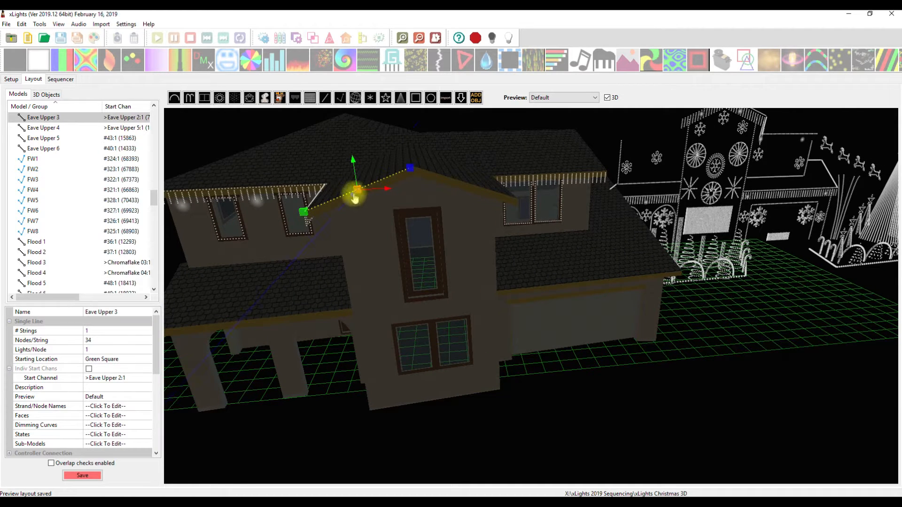
drag(355, 198, 359, 199)
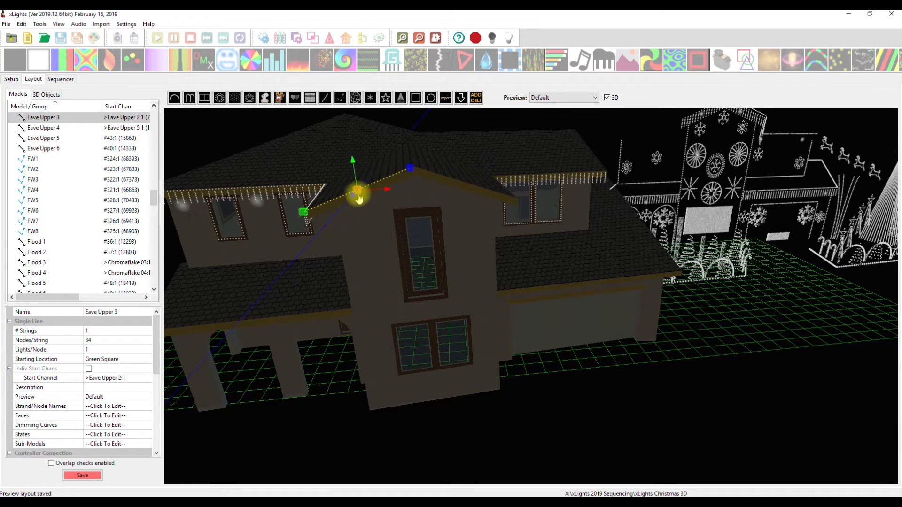
click(353, 234)
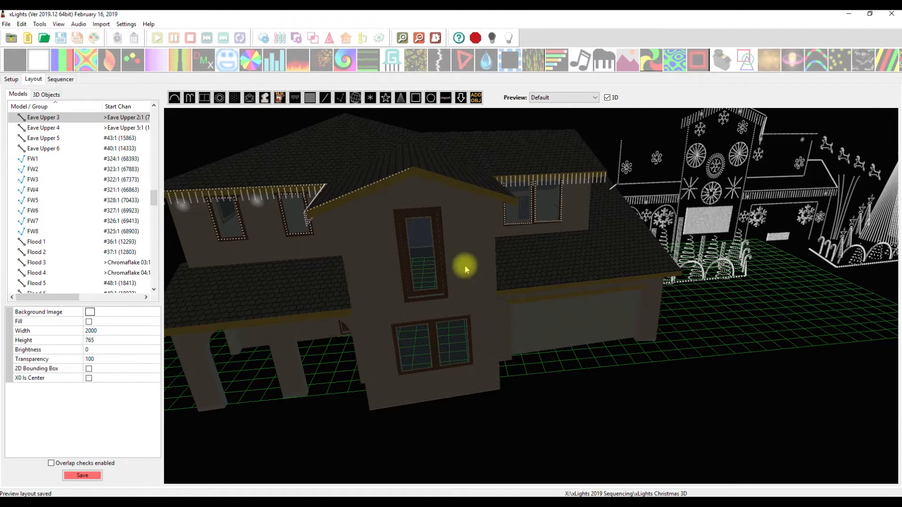
Step: Pick Icicles 3 from the gable of the old flat layout and move it down in front of the 3D house
click(576, 254)
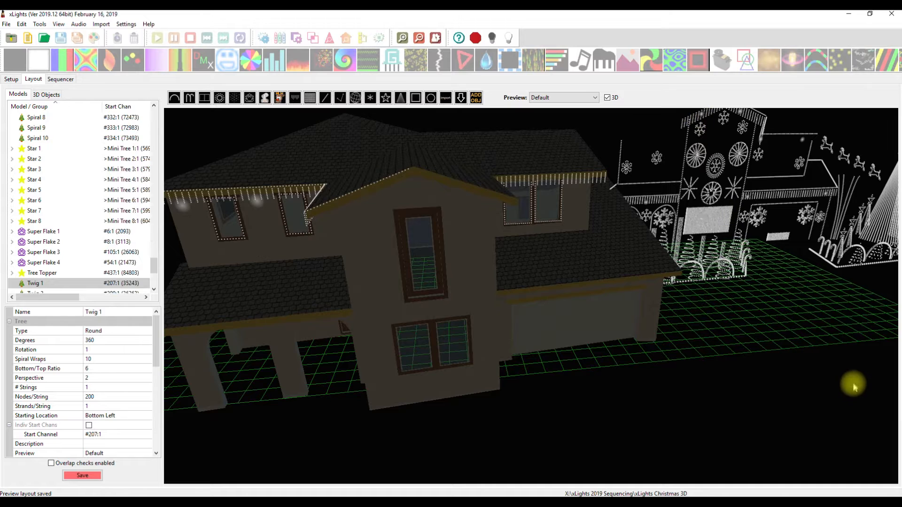
scroll(851, 379, down, 2)
click(762, 377)
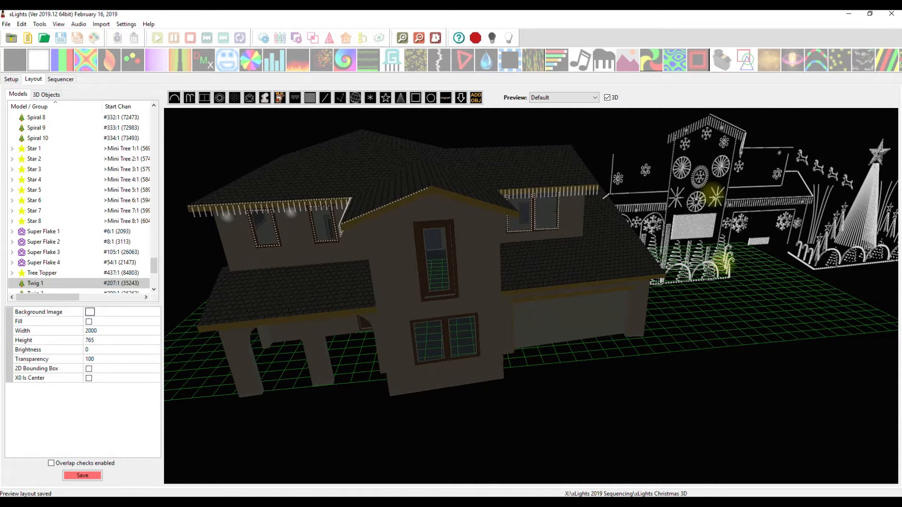
click(697, 132)
drag(692, 114, 681, 417)
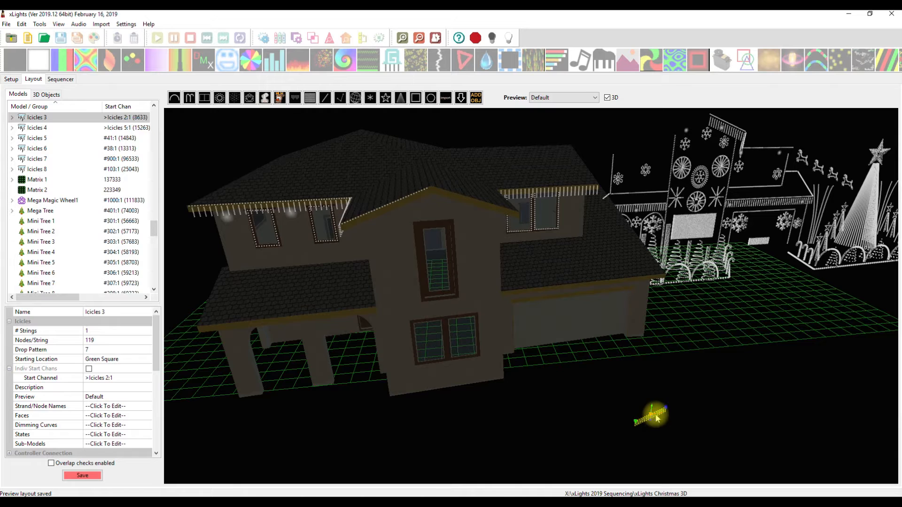
Step: Move Icicles 3 sideways in front of the gable section and out along the depth axis, clear of the front wall
scroll(658, 415, up, 5)
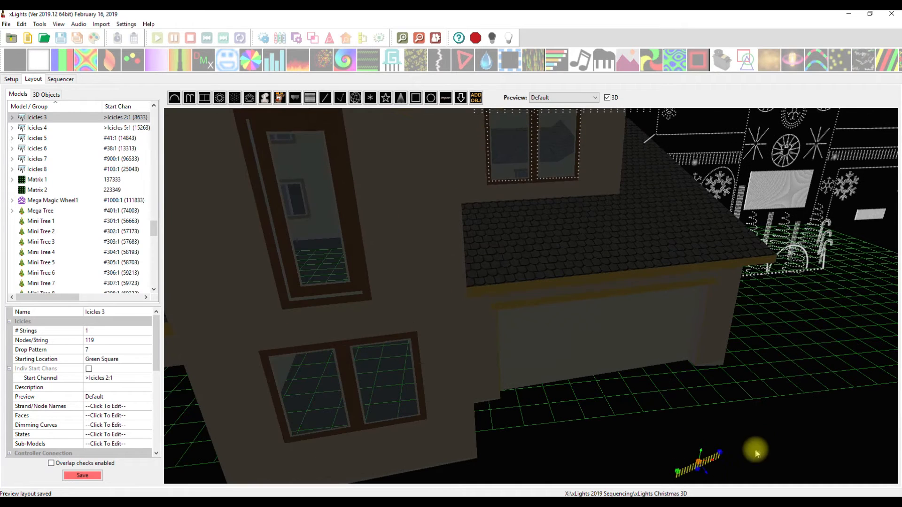
drag(702, 454, 442, 450)
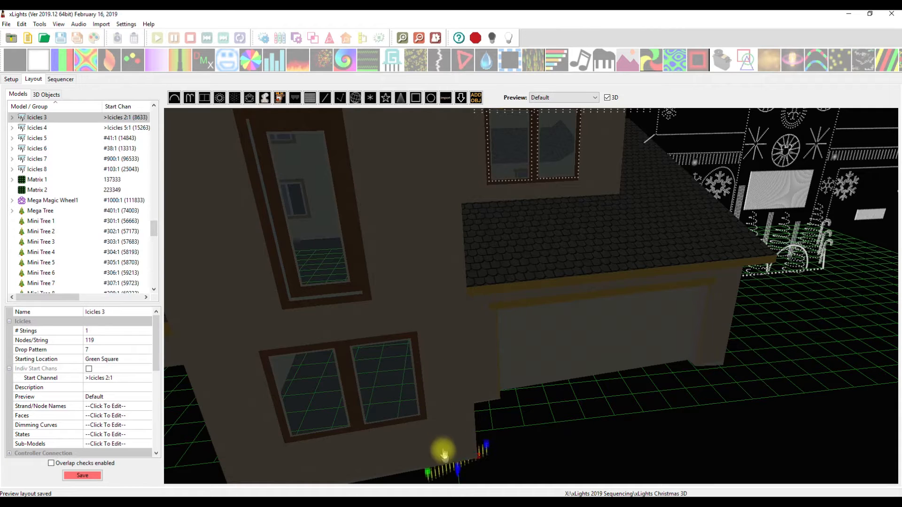
scroll(594, 430, down, 2)
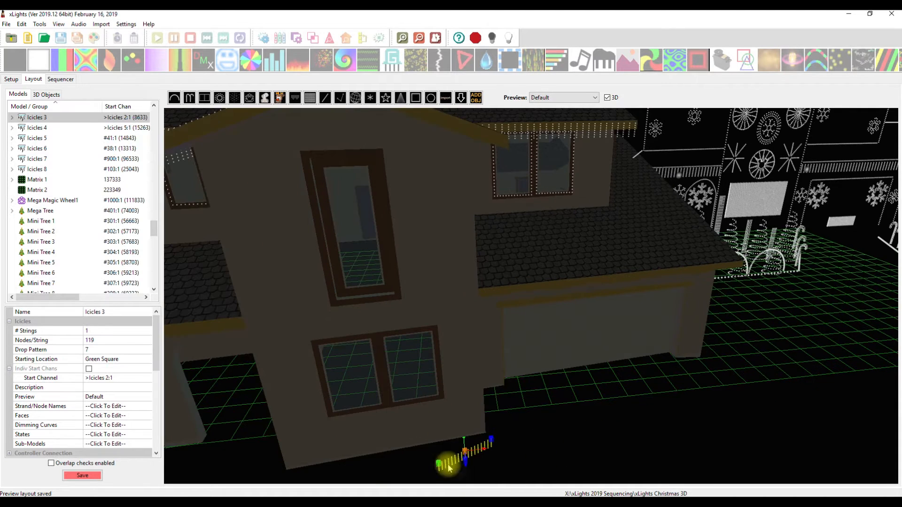
drag(467, 458, 461, 411)
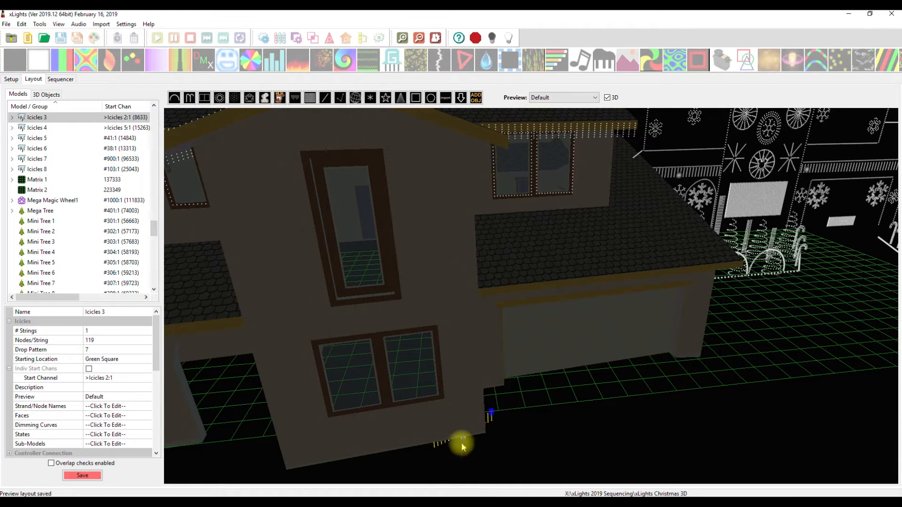
drag(464, 444, 464, 484)
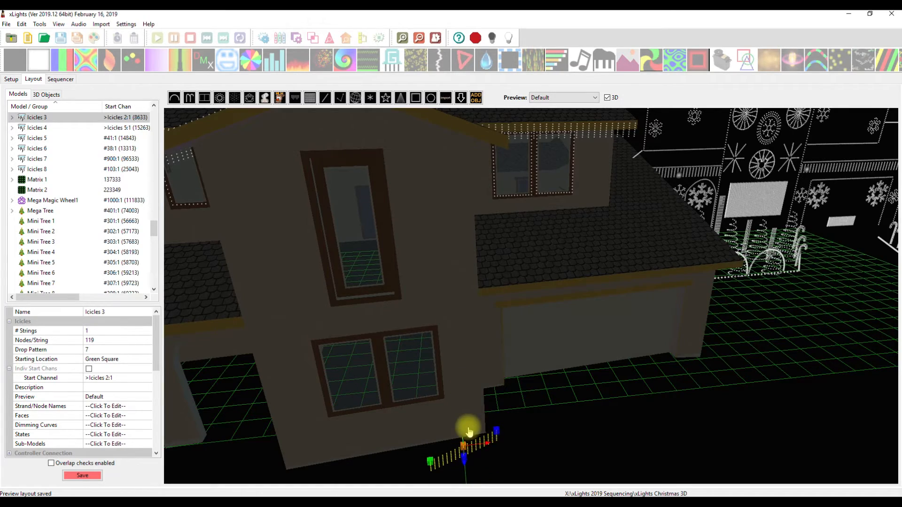
drag(560, 451, 519, 447)
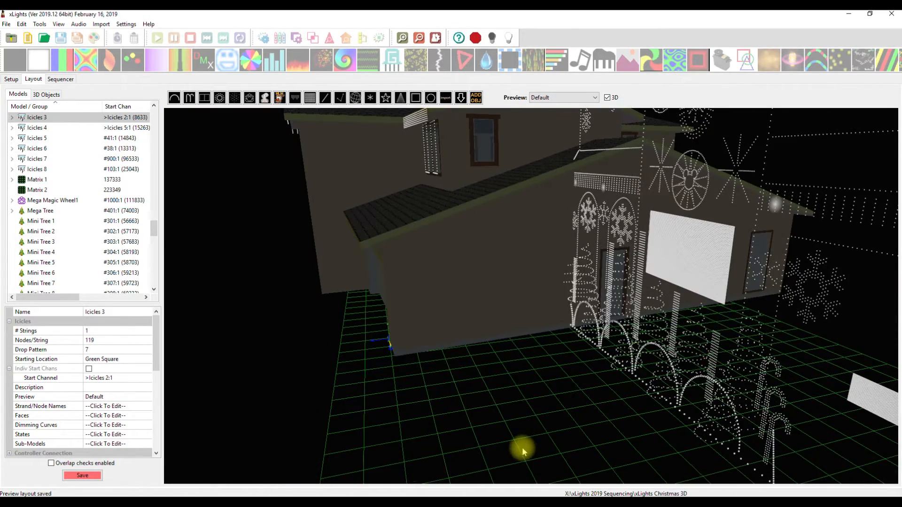
drag(371, 346, 294, 348)
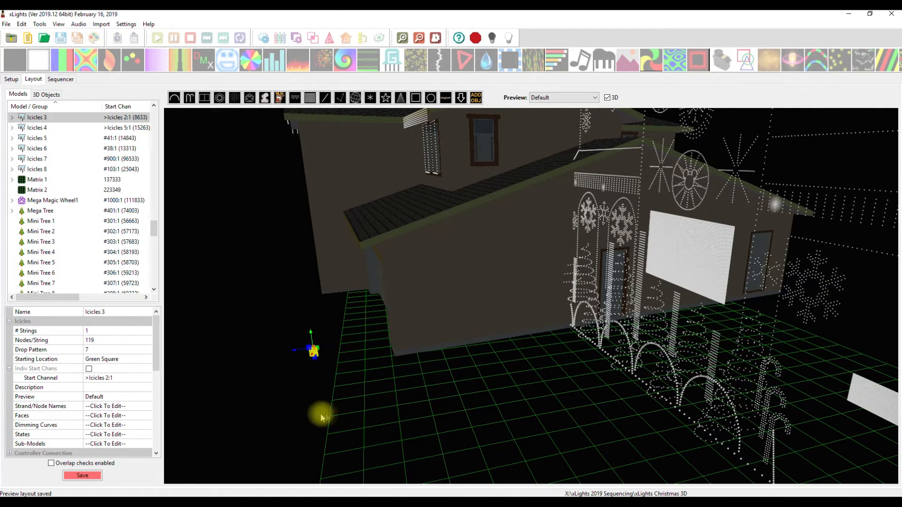
drag(321, 417, 381, 411)
Step: Raise Icicles 3 to the gable's height and shift it sideways onto the left slope beneath Eave Upper 3
drag(331, 422, 322, 182)
drag(272, 342, 316, 344)
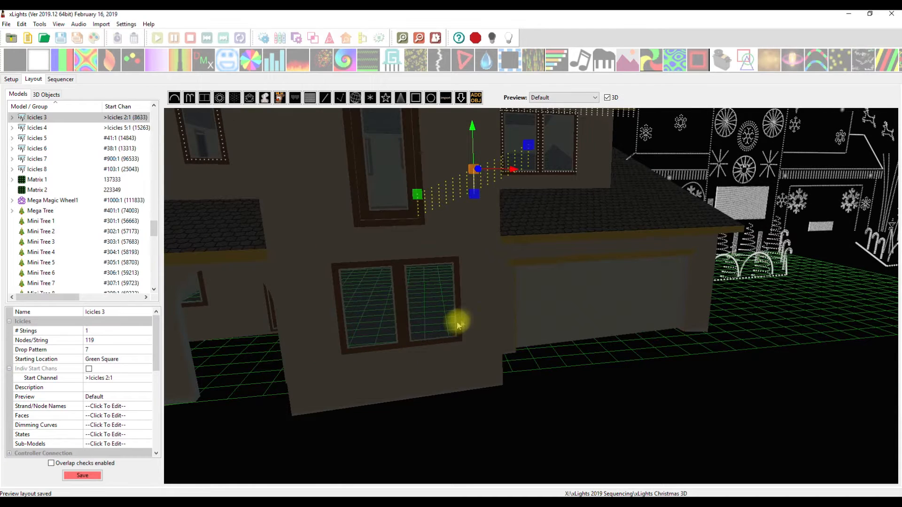
drag(458, 324, 483, 306)
scroll(483, 307, down, 3)
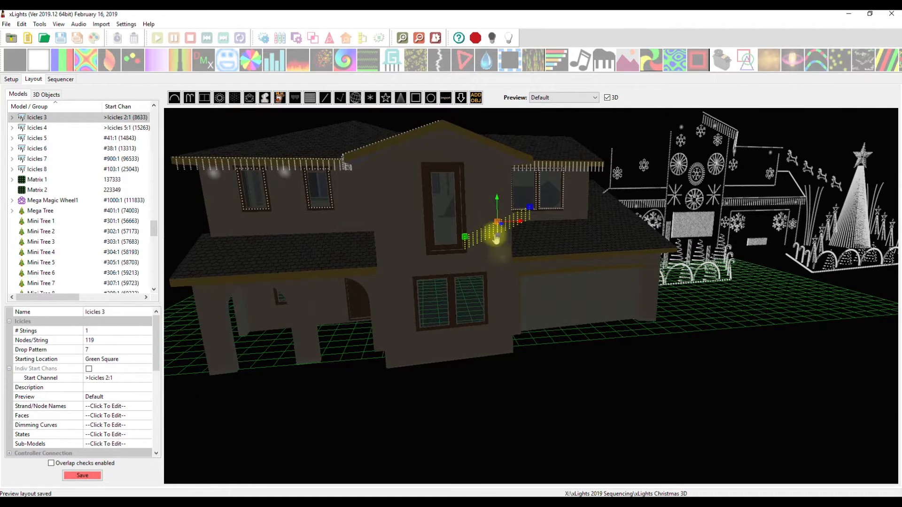
drag(493, 200, 500, 115)
drag(521, 144, 433, 155)
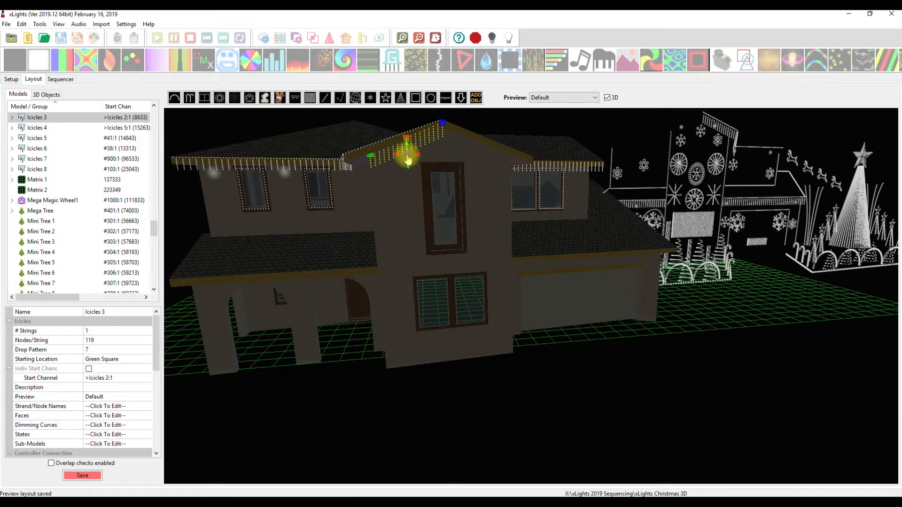
Step: Shift Icicles 3 sideways to start at the eave, stretch its far end to the gable peak, and fine-tune that end's height
click(405, 141)
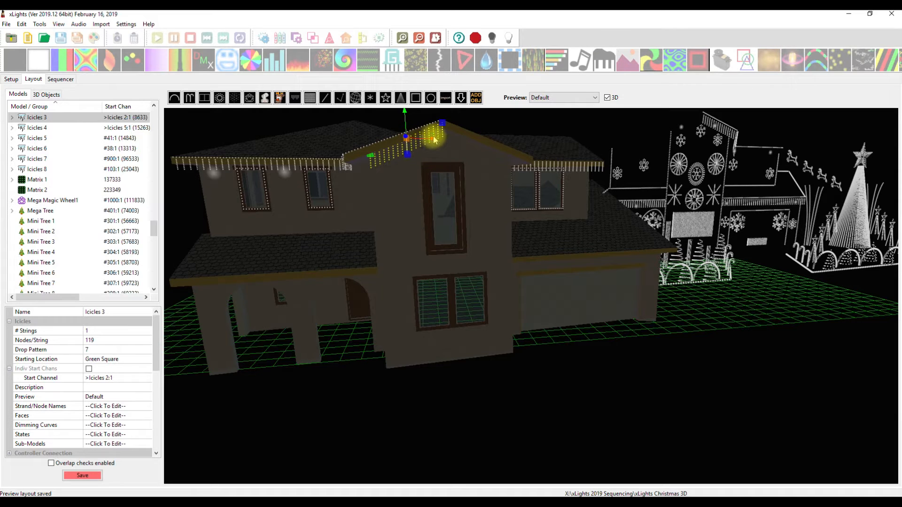
drag(414, 169, 308, 224)
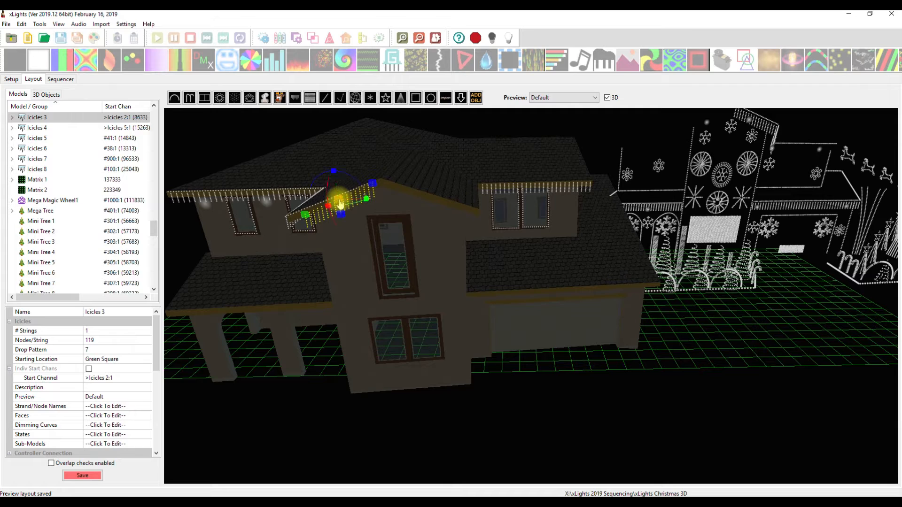
mouse_move(365, 203)
mouse_down()
mouse_move(329, 181)
mouse_move(349, 208)
mouse_up()
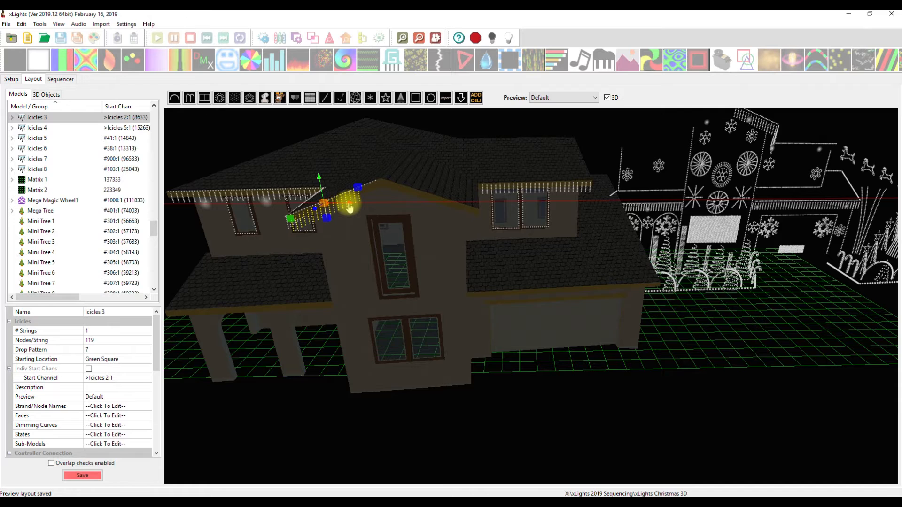
click(357, 187)
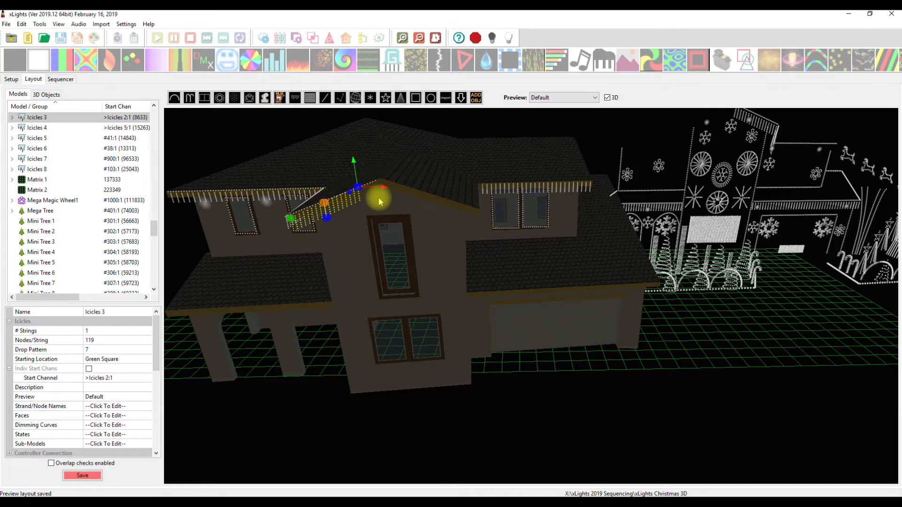
drag(385, 190, 402, 190)
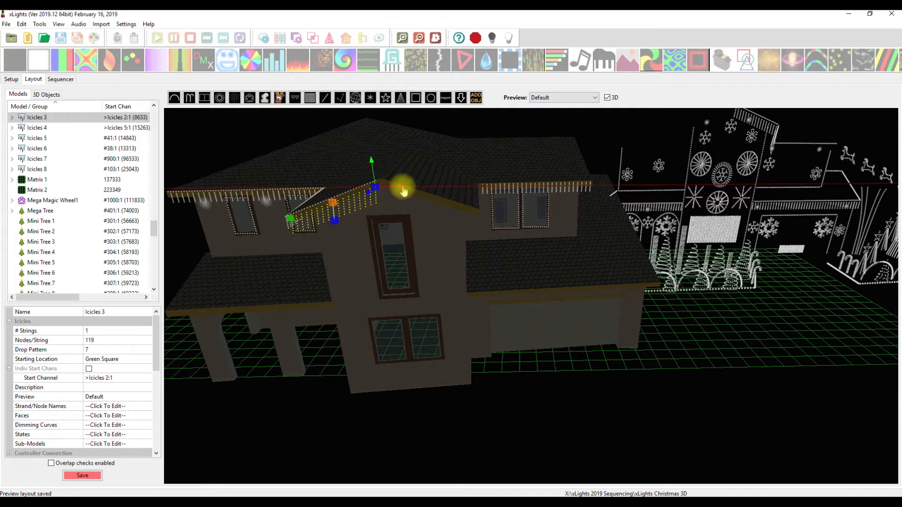
drag(371, 162, 373, 163)
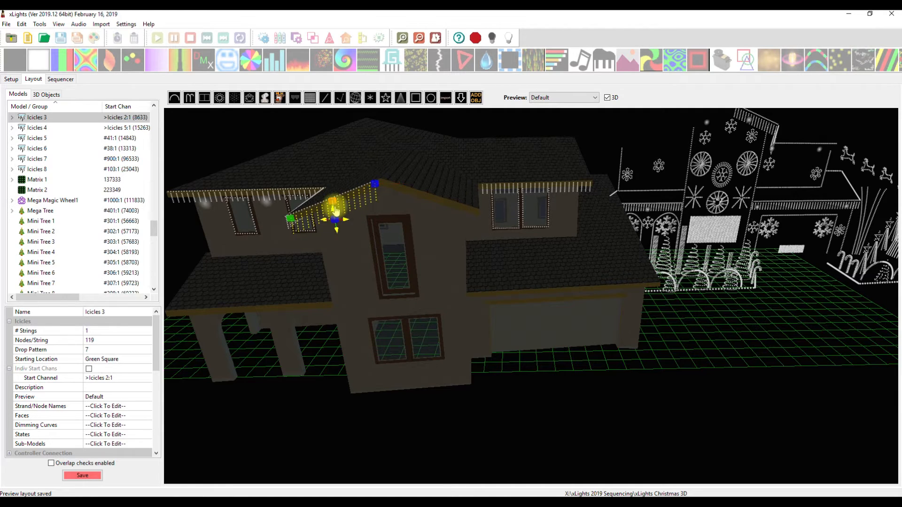
Step: Raise Icicles 3 slightly to the eave line and fine-tune its drop length with the vertical sizing handle
drag(327, 176, 330, 178)
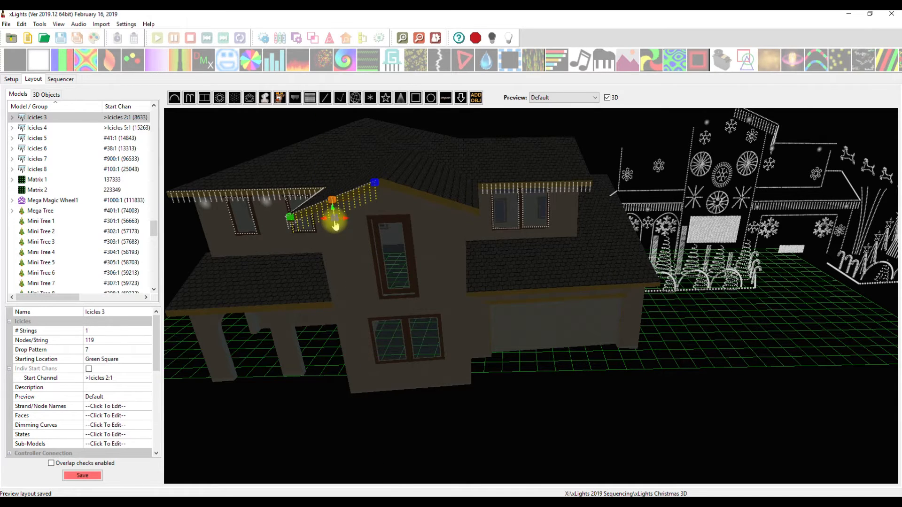
mouse_move(338, 233)
mouse_down()
mouse_move(324, 230)
mouse_move(350, 230)
mouse_move(334, 235)
mouse_up()
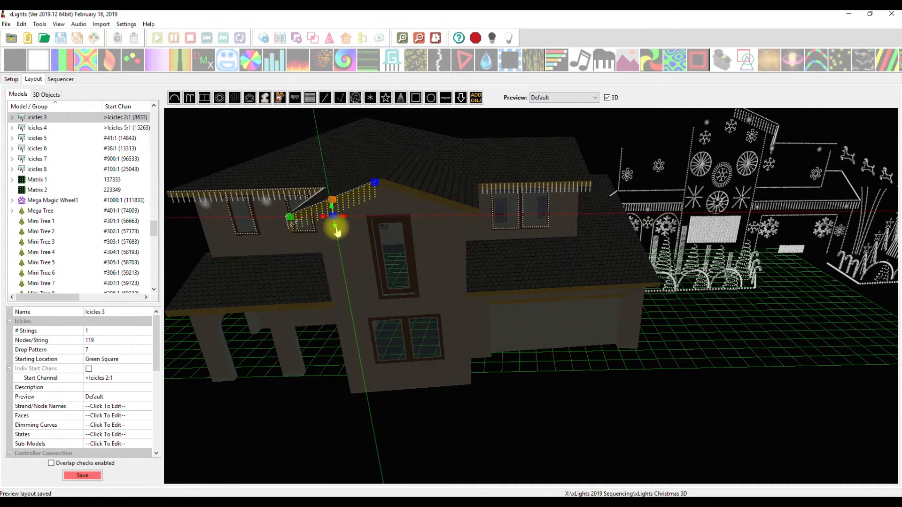
drag(338, 230, 335, 228)
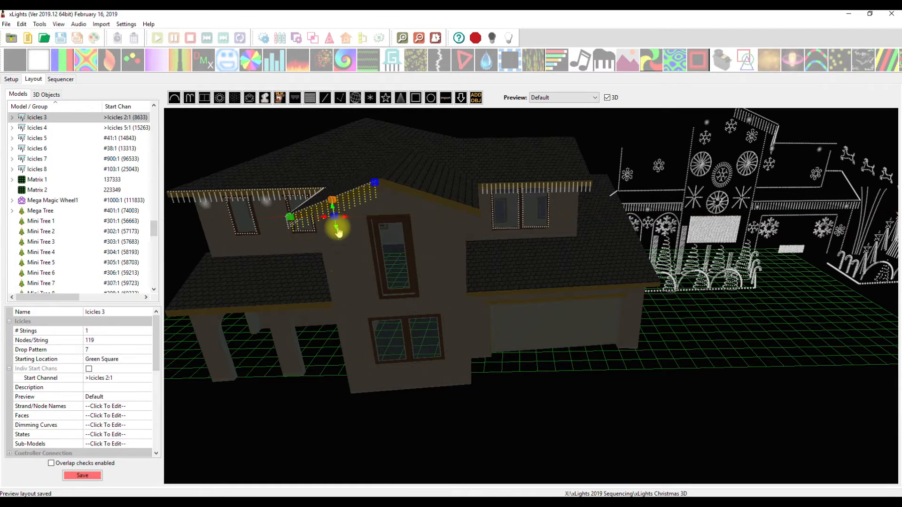
Step: Fine-tune the drop length of Icicles 3 on the gable slope to match the icicles along the adjoining eave
click(338, 288)
drag(338, 288, 389, 272)
drag(385, 272, 373, 272)
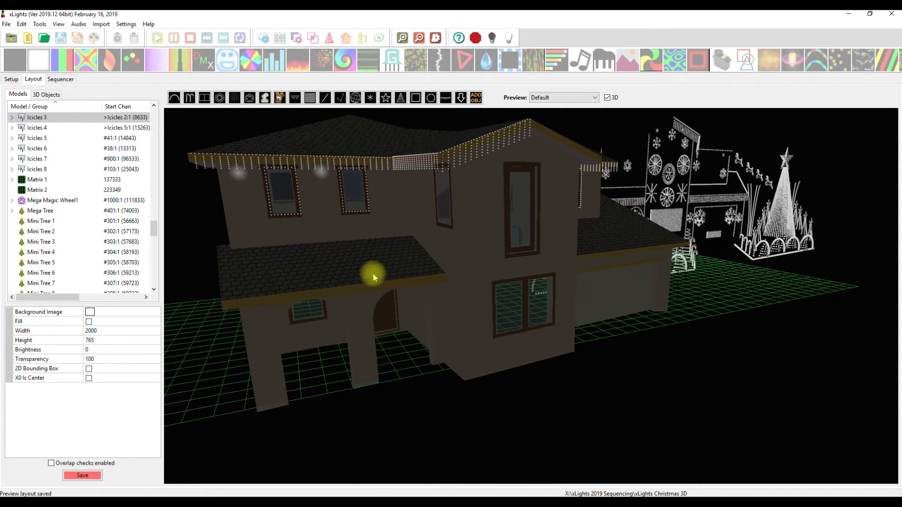
click(490, 151)
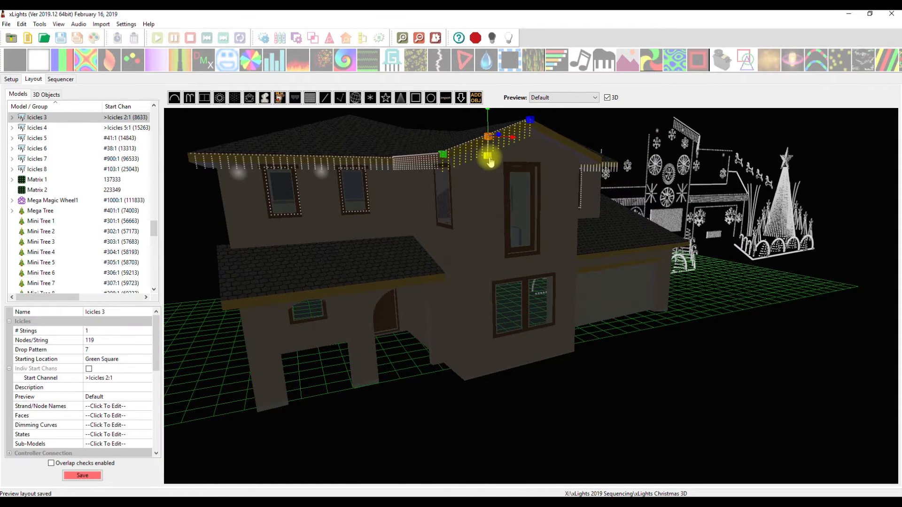
drag(489, 170, 489, 167)
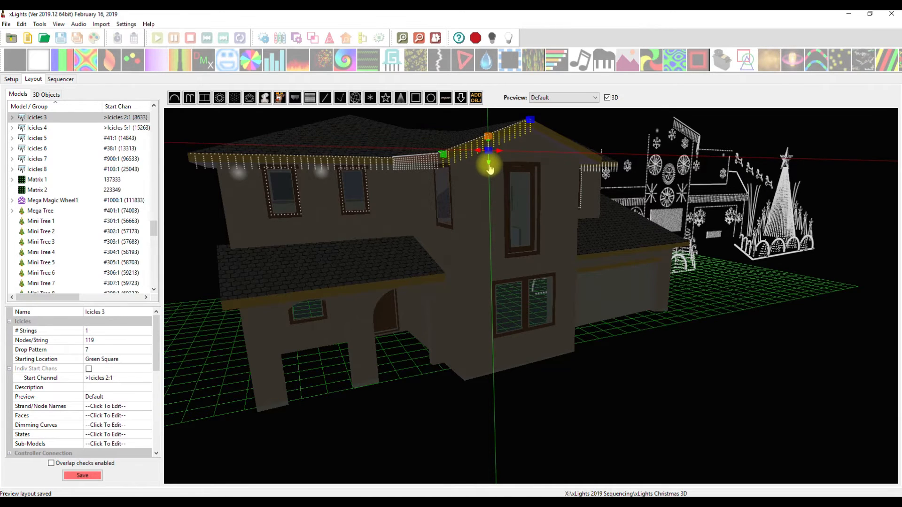
drag(489, 168, 490, 167)
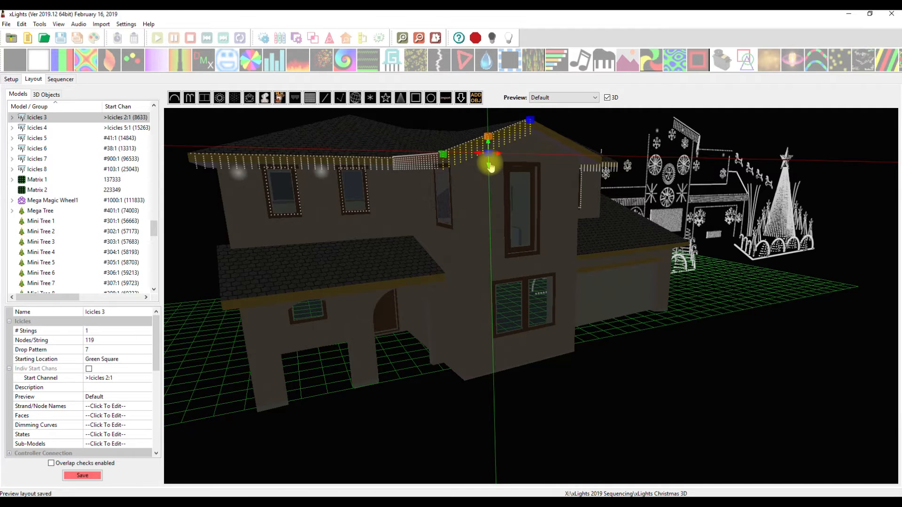
drag(490, 165, 491, 165)
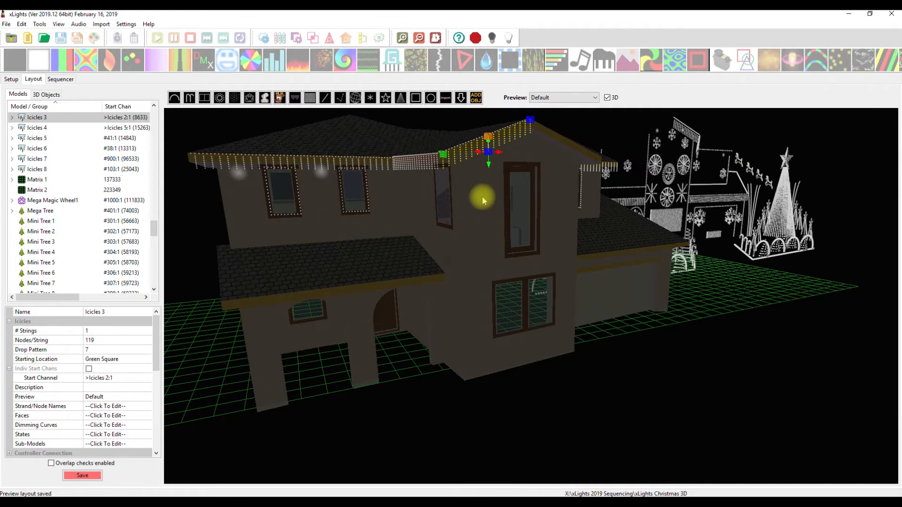
Step: Select Eave Upper 2 on the roof's side return and save the layout
click(482, 195)
mouse_move(483, 244)
mouse_down()
mouse_move(453, 252)
mouse_move(467, 232)
mouse_move(472, 255)
mouse_up()
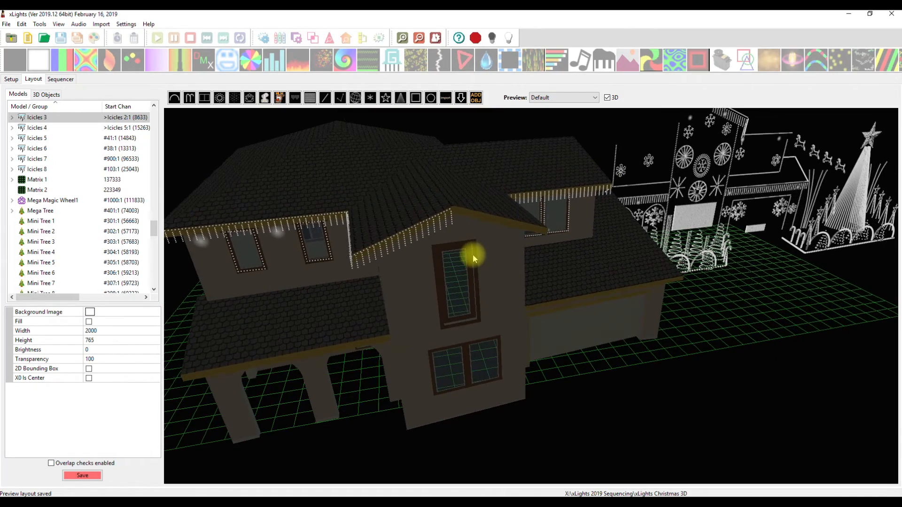
click(347, 213)
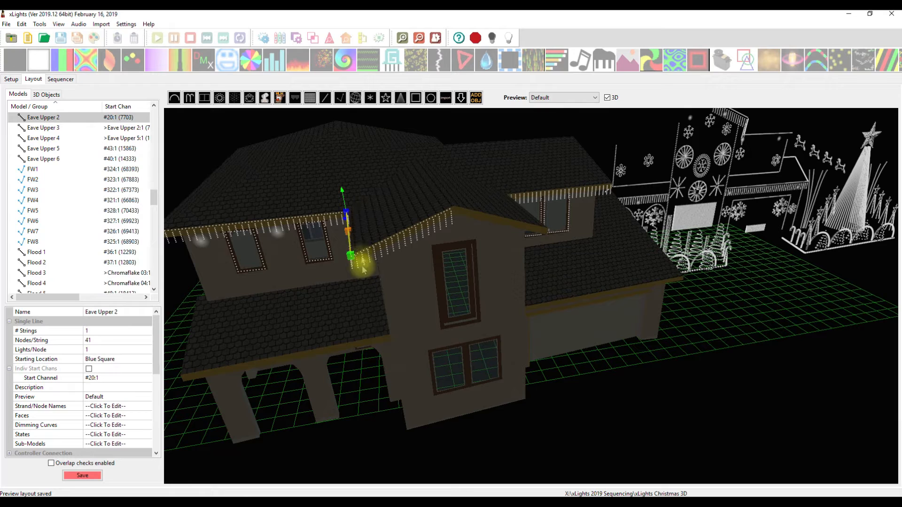
click(76, 477)
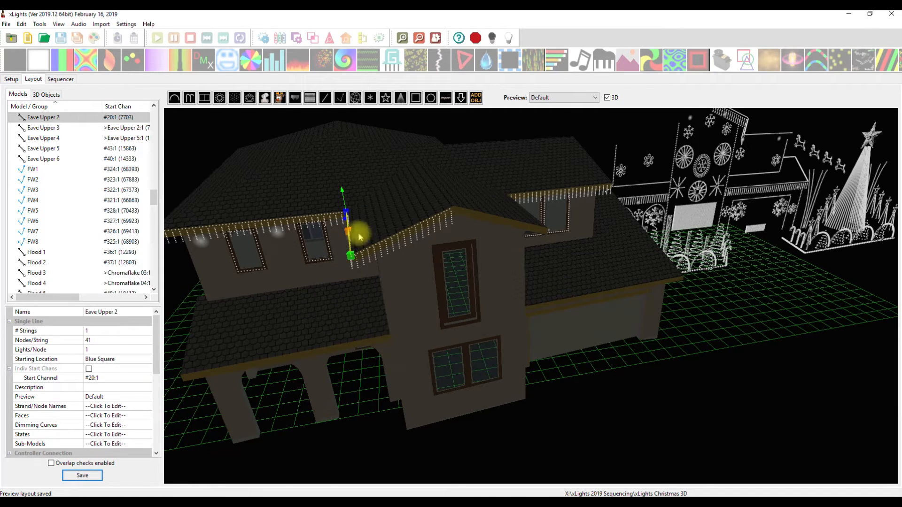
Step: Fine-tune the height of Icicles 3 along the gable's left slope, check it around the corner, and save the layout
click(420, 407)
mouse_move(413, 415)
mouse_down()
mouse_move(415, 397)
mouse_move(403, 407)
mouse_up()
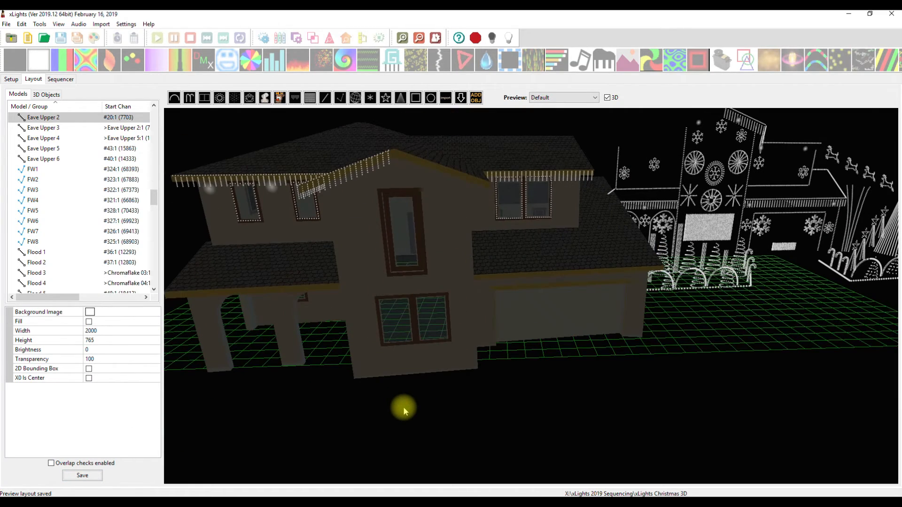
click(347, 171)
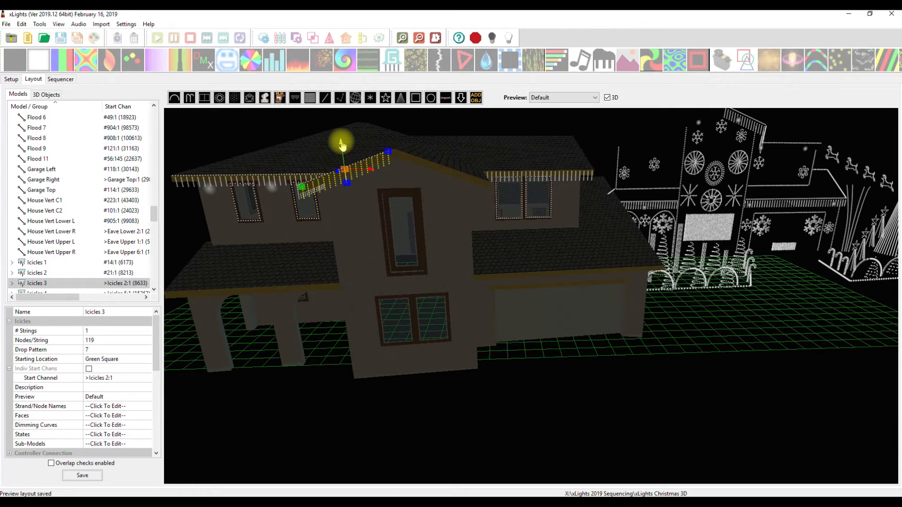
mouse_move(342, 146)
mouse_down()
mouse_move(352, 188)
mouse_move(342, 180)
mouse_move(342, 147)
mouse_up()
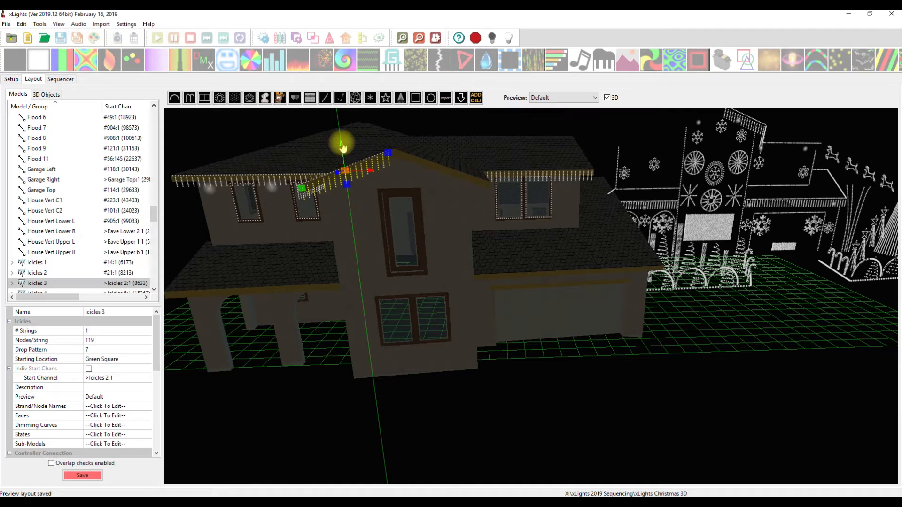
drag(342, 146, 342, 141)
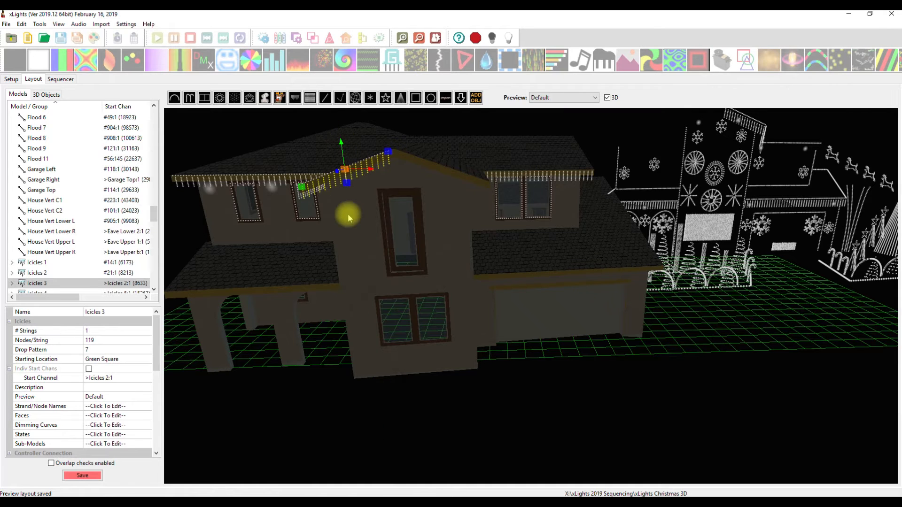
click(353, 228)
drag(353, 228, 398, 231)
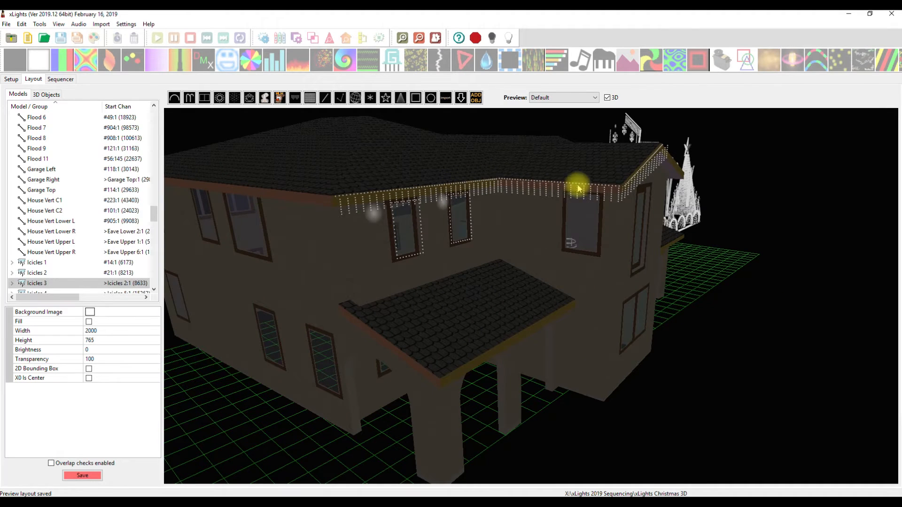
click(541, 240)
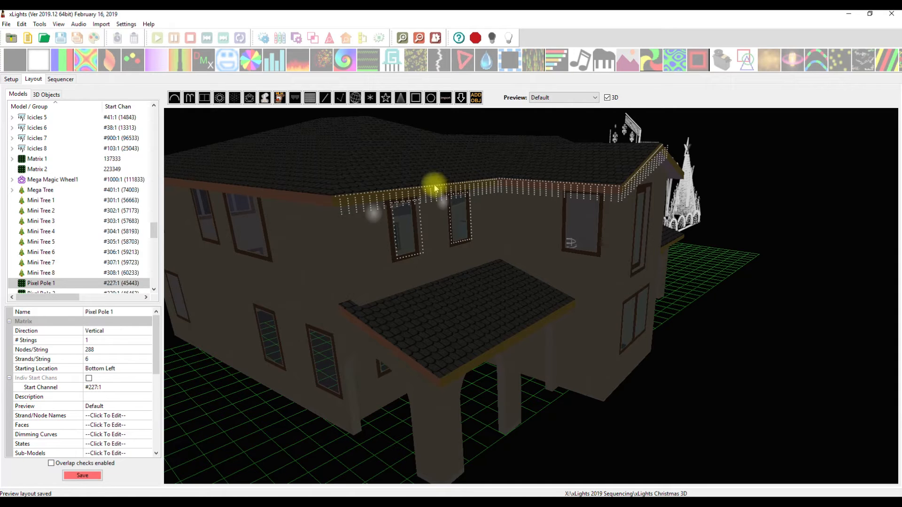
middle_drag(377, 269, 265, 156)
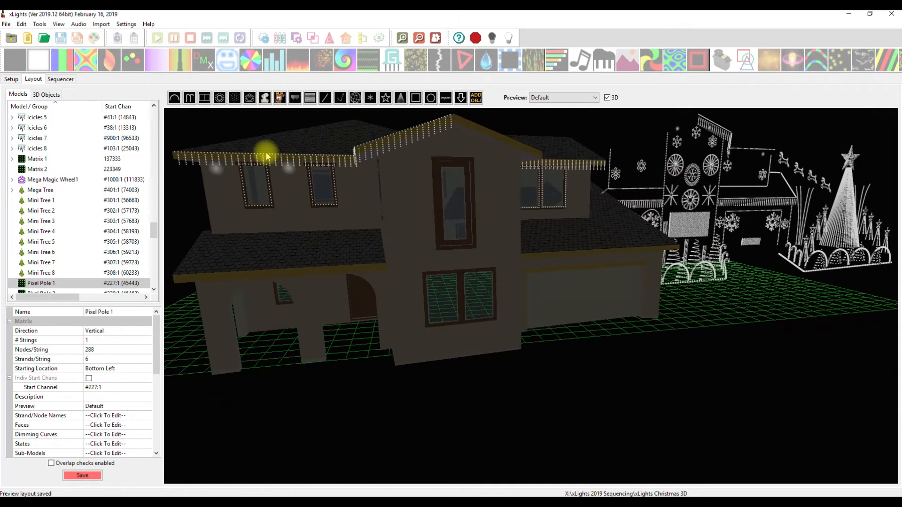
middle_drag(181, 227, 188, 238)
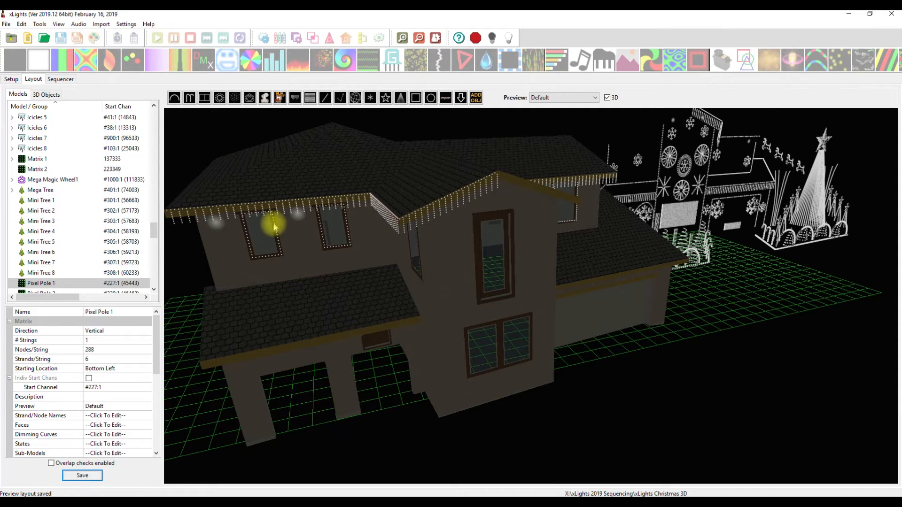
Step: Select Eave Upper 1 along the upper front eave and set its WorldY to 482.34
click(214, 317)
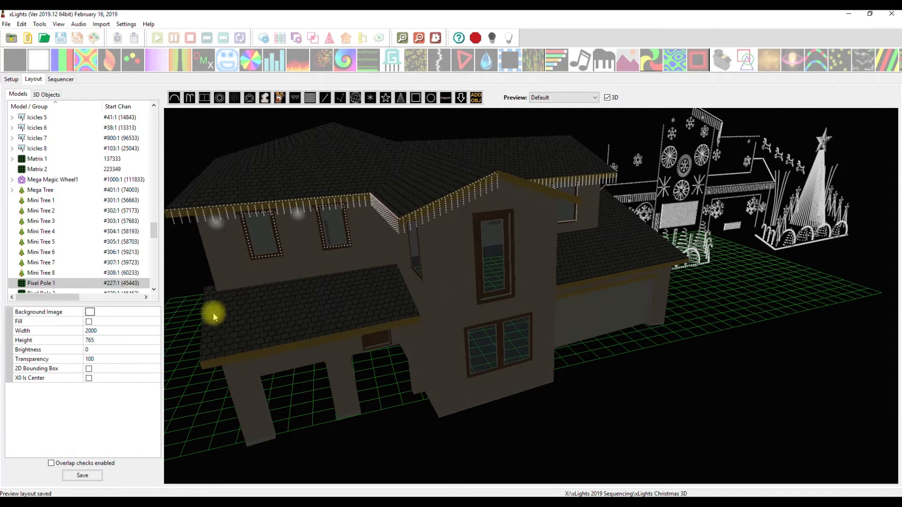
click(273, 201)
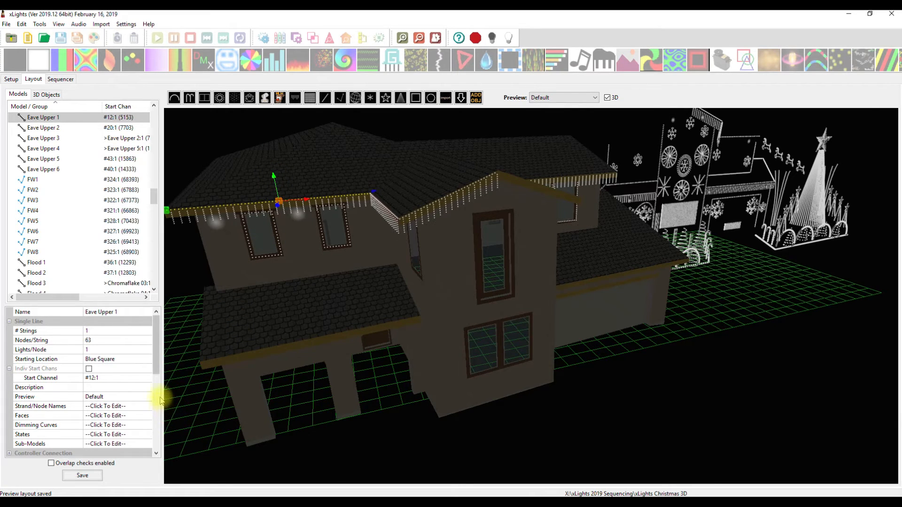
drag(157, 368, 161, 445)
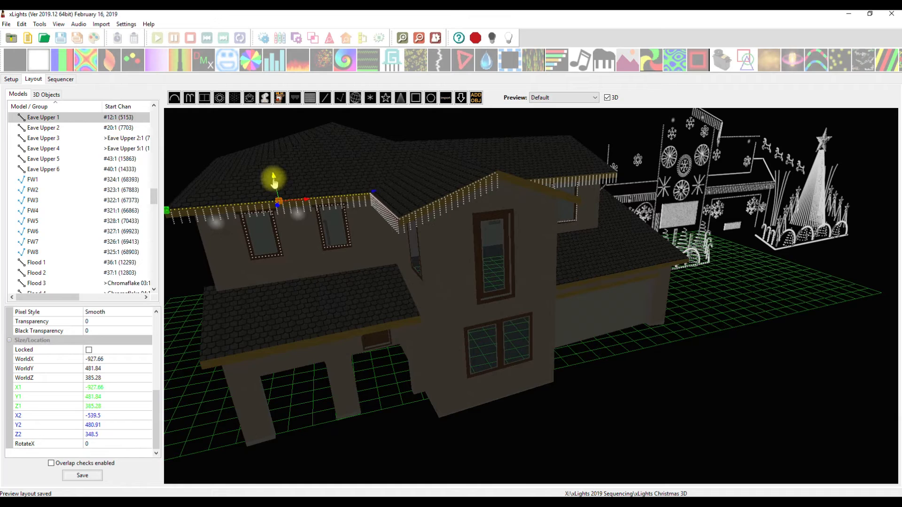
click(149, 370)
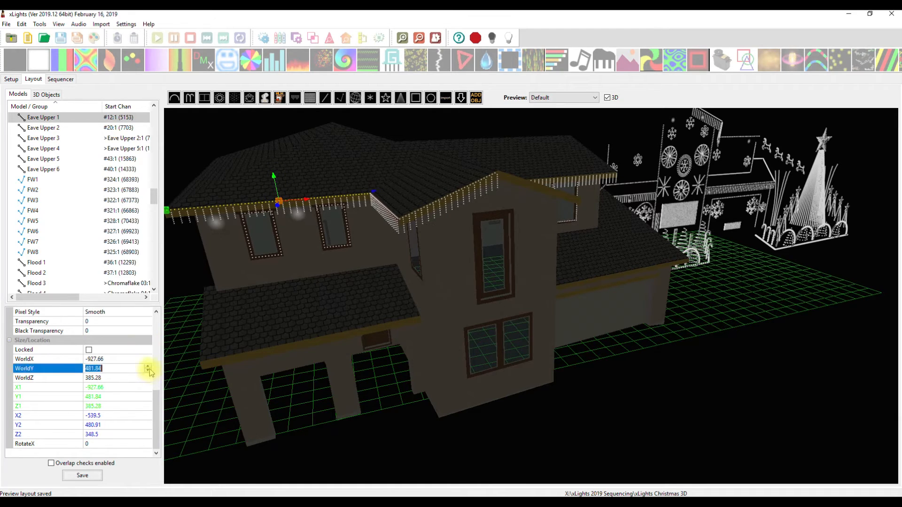
click(148, 370)
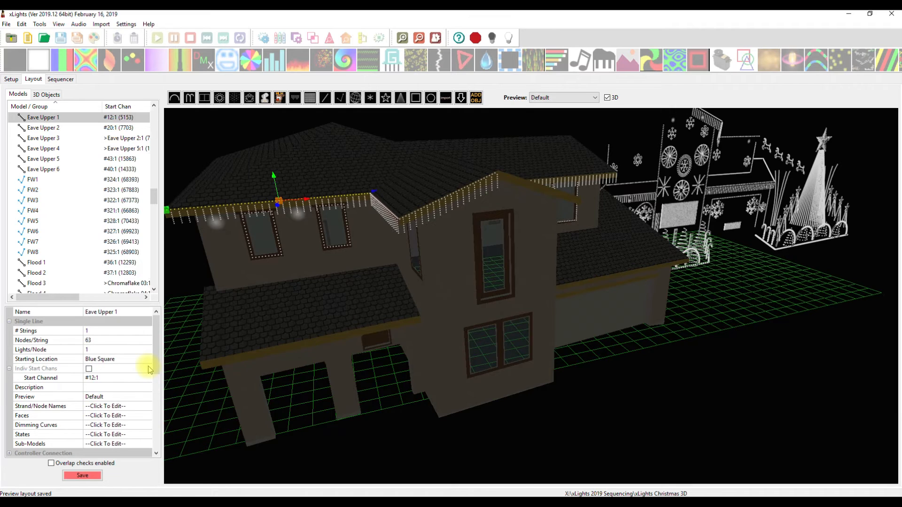
click(149, 369)
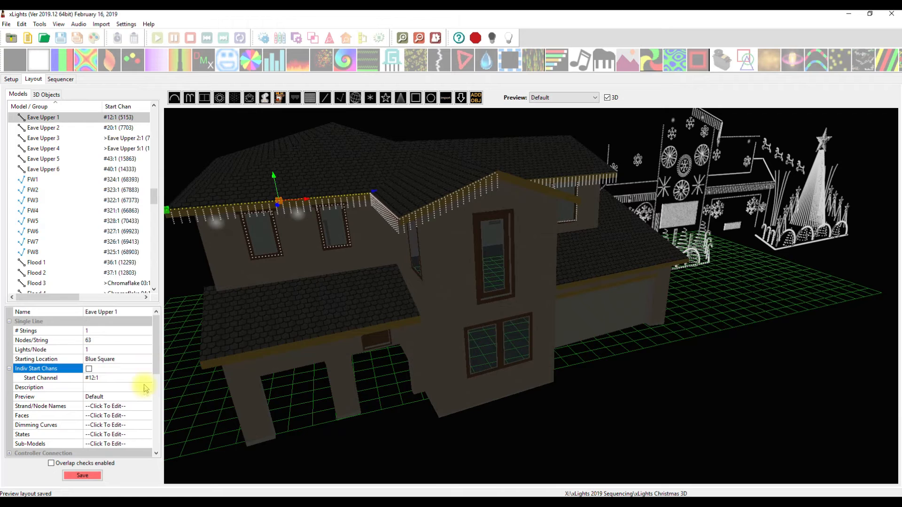
Step: Set Eave Upper 1's WorldY to 482.84 and adjust it by one more increment
scroll(146, 388, down, 5)
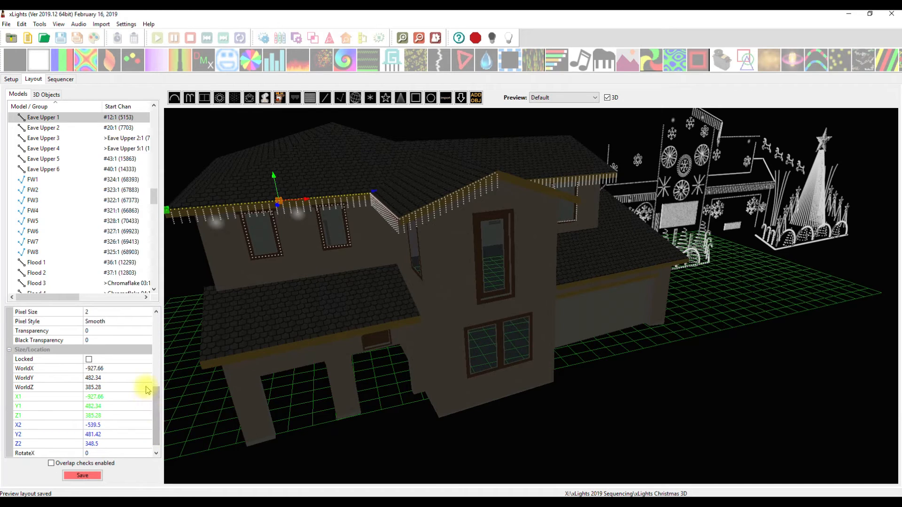
click(148, 378)
click(150, 379)
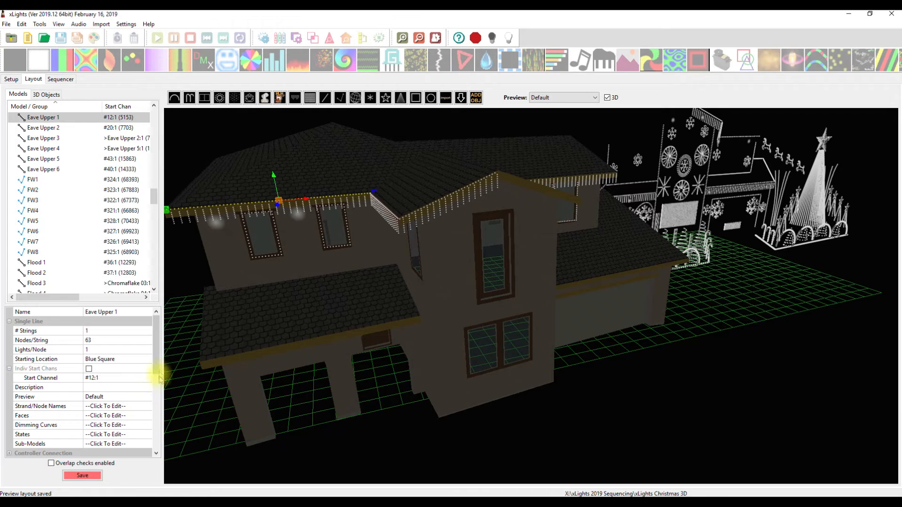
scroll(162, 413, down, 5)
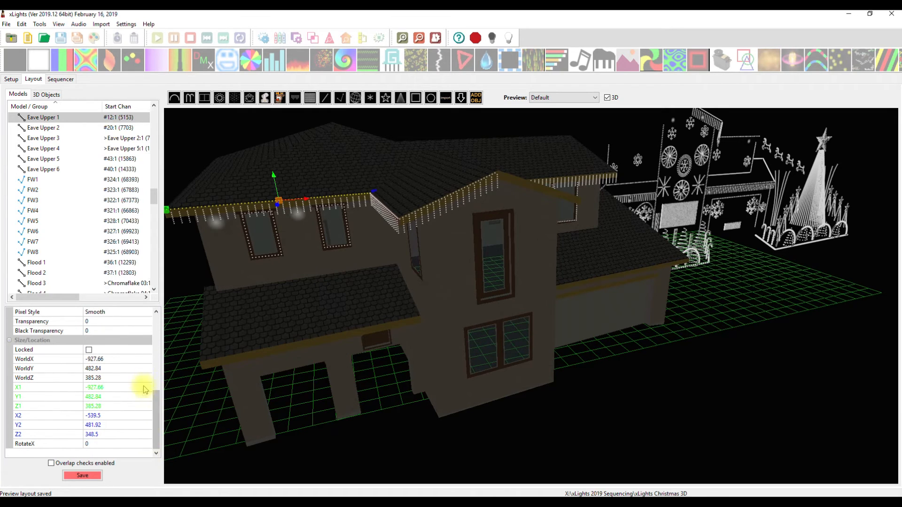
click(148, 372)
click(148, 373)
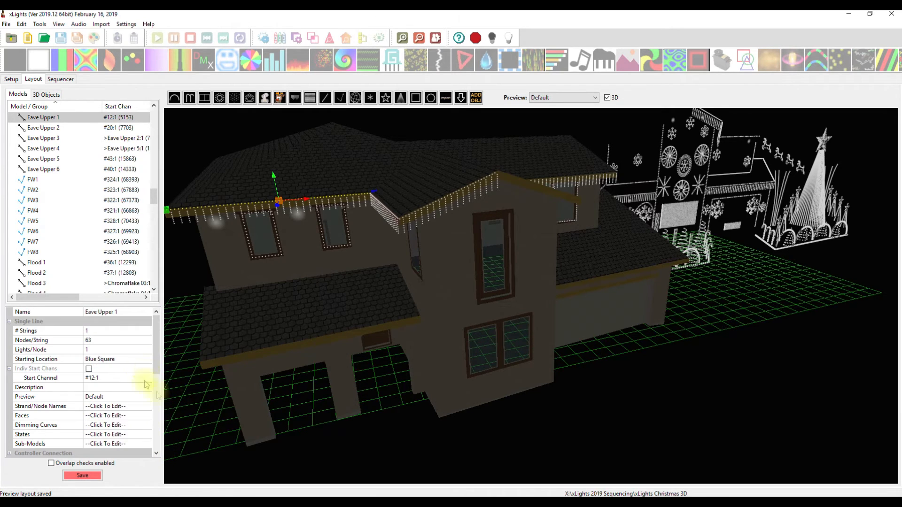
Step: Select Eave Upper 2 on the side return and adjust the Y1 height of its end by one increment
drag(244, 392, 260, 382)
drag(409, 304, 491, 267)
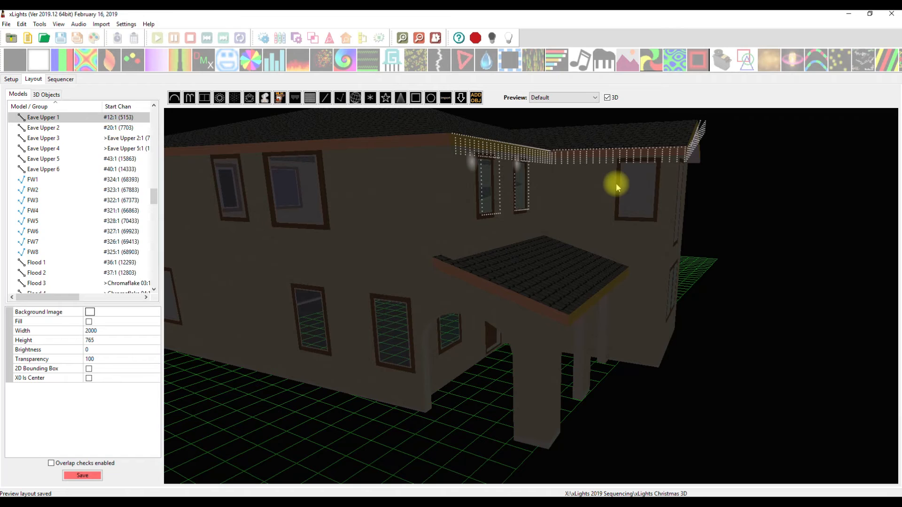
drag(580, 196, 581, 204)
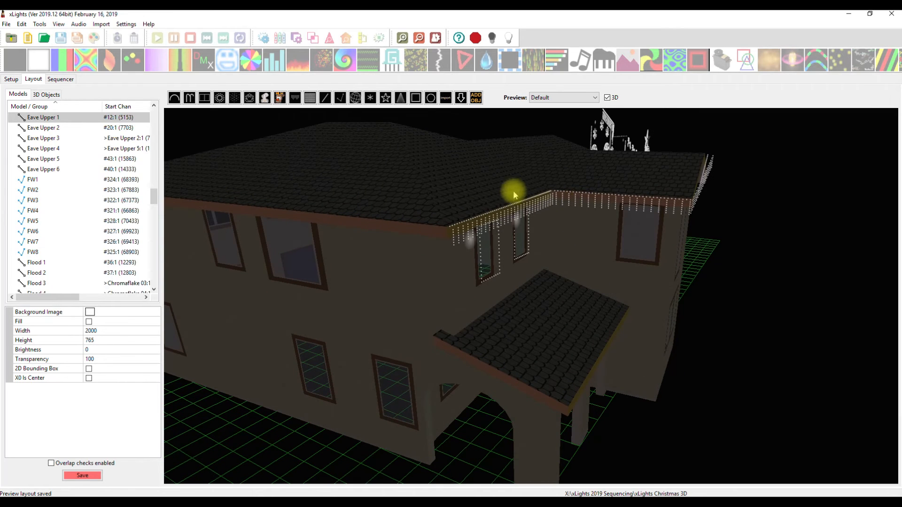
click(603, 197)
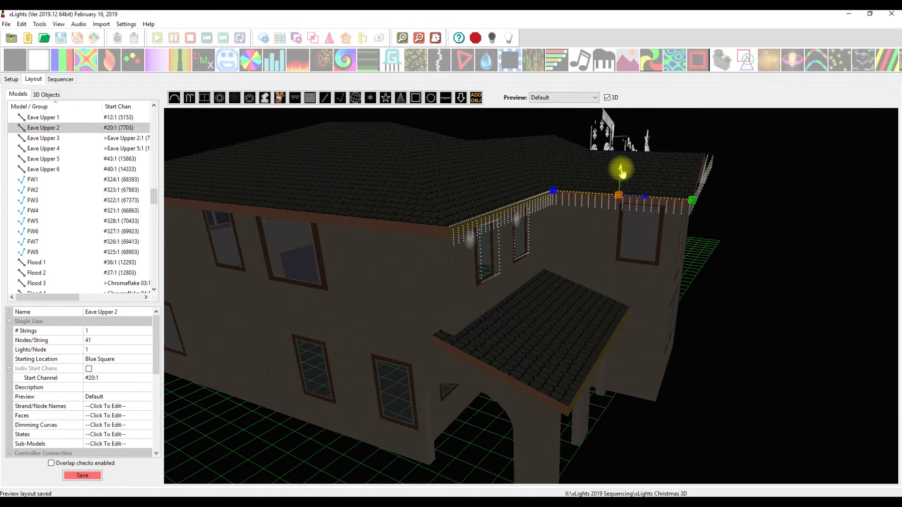
scroll(150, 407, down, 5)
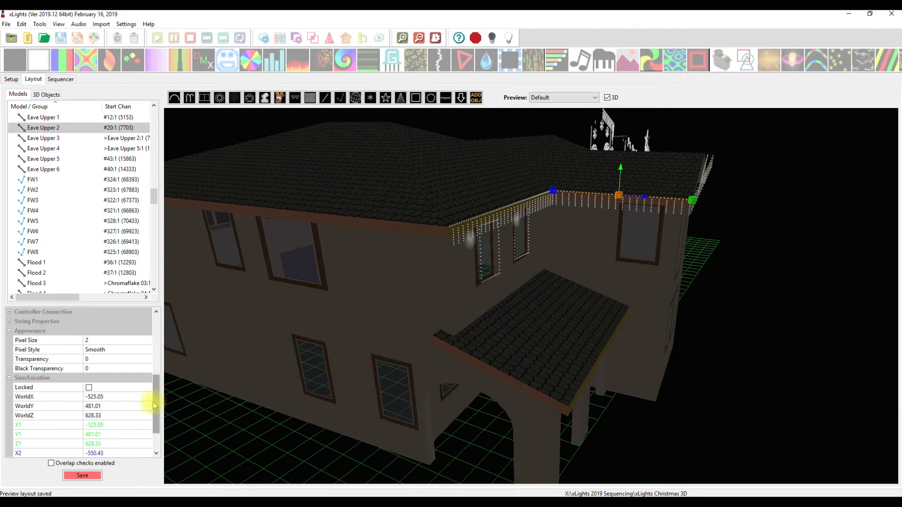
scroll(126, 426, down, 1)
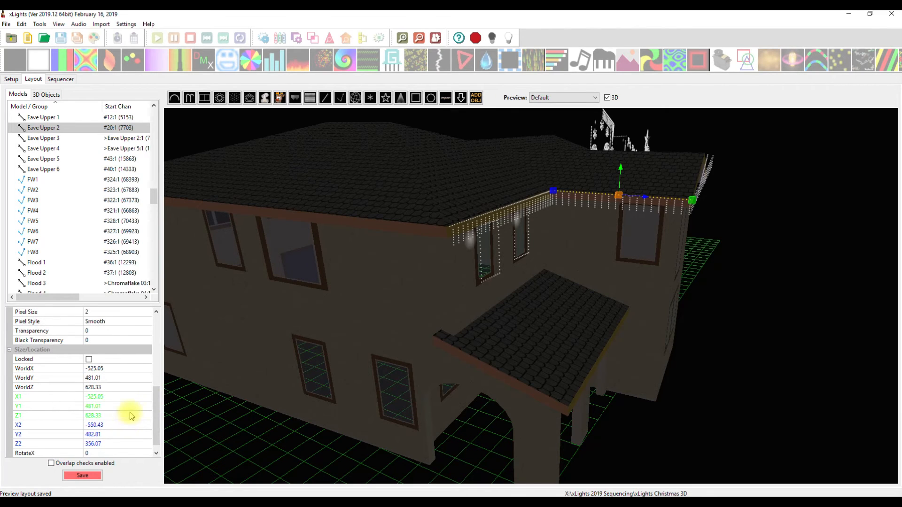
click(138, 405)
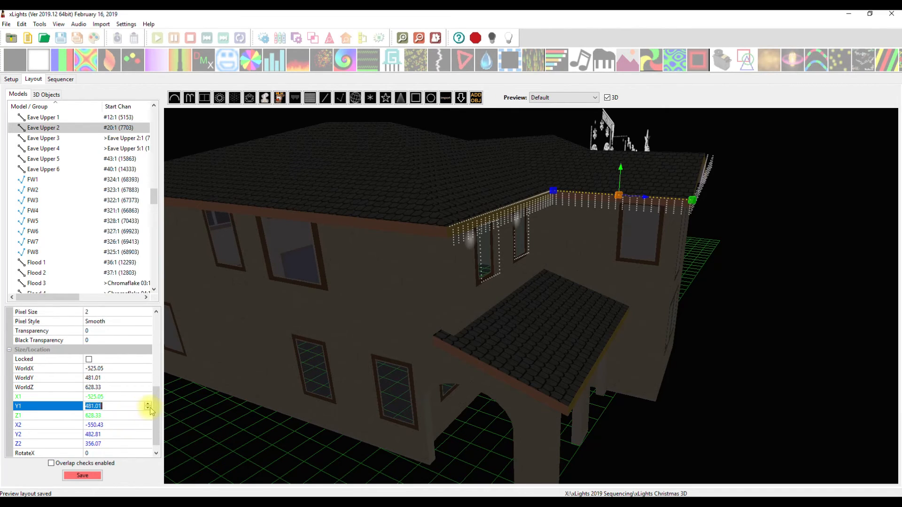
click(149, 408)
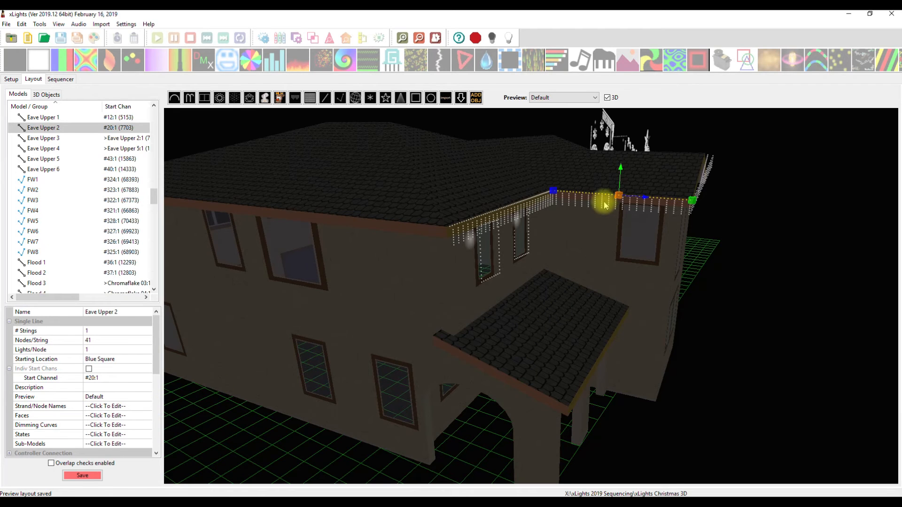
Step: Examine the alignment of the upper eave lines and icicles from the side and front of the house
click(294, 364)
drag(478, 377, 480, 366)
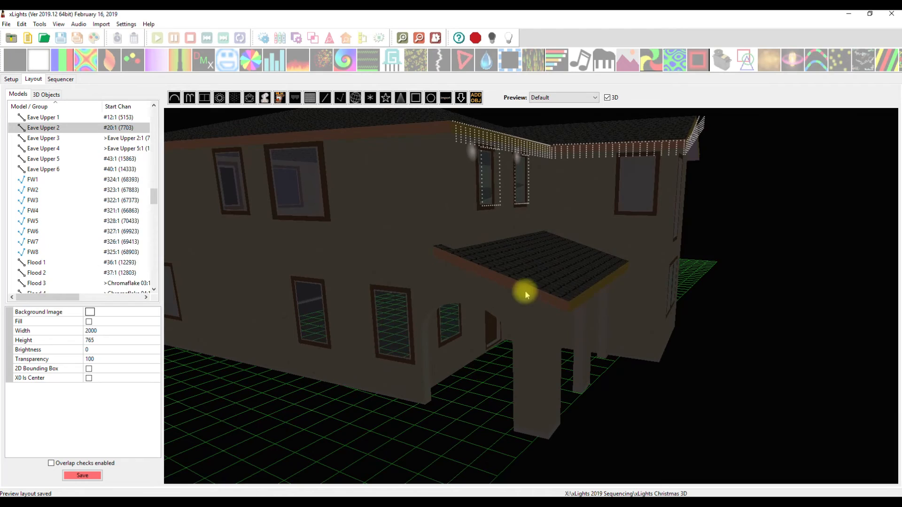
click(618, 221)
drag(587, 347, 608, 354)
mouse_move(519, 358)
mouse_down()
mouse_move(523, 343)
mouse_move(519, 352)
mouse_up()
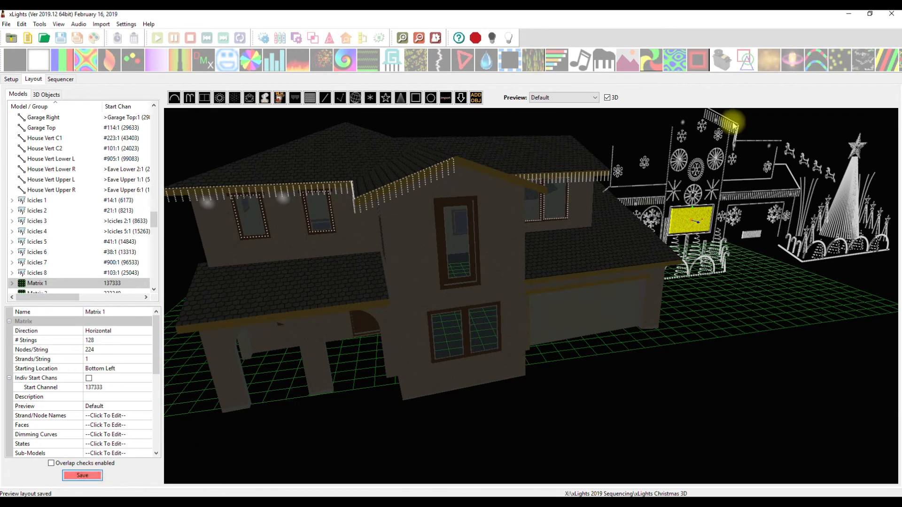
Step: Switch the layout preview to 2D to examine the model arrangement, and return to the 3D view of the house
click(607, 99)
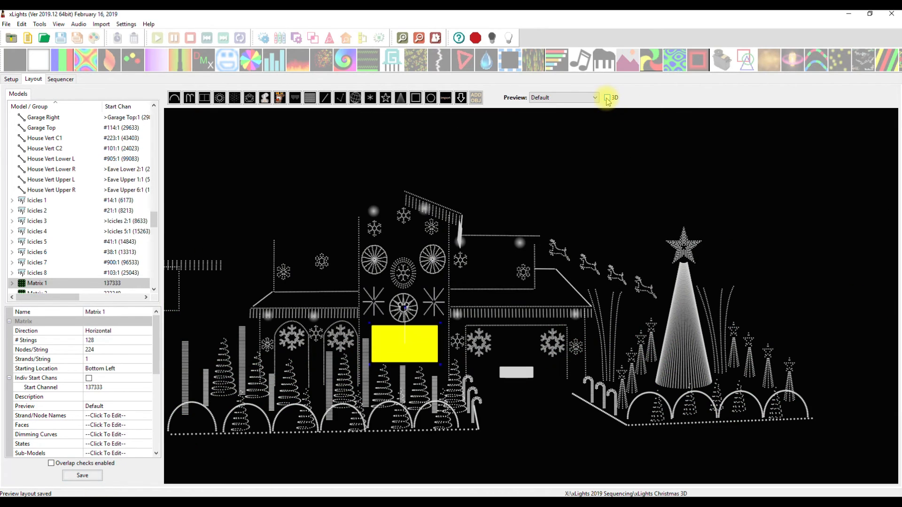
drag(514, 413, 569, 409)
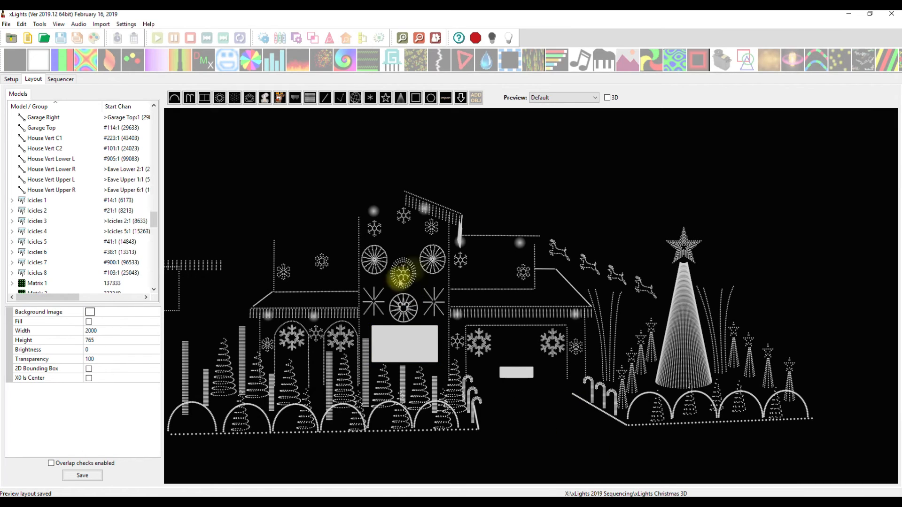
click(607, 97)
drag(513, 369, 497, 388)
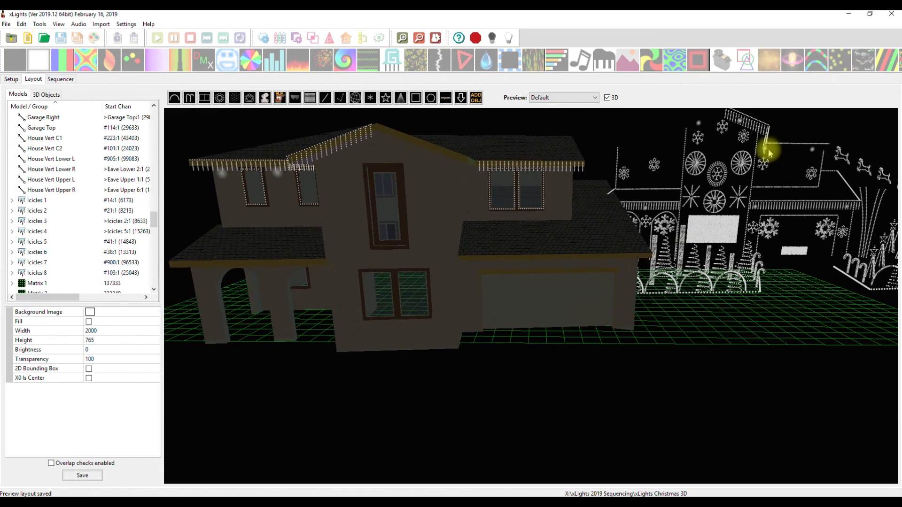
Step: Select Icicles 1 on the upper front eave, activate the handle at its outer end to inspect it, and deselect the model
drag(526, 394, 548, 390)
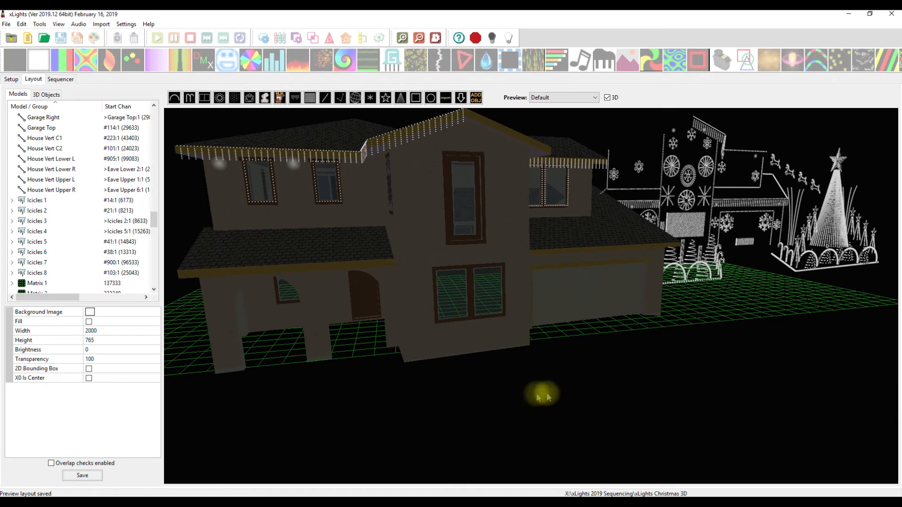
click(250, 150)
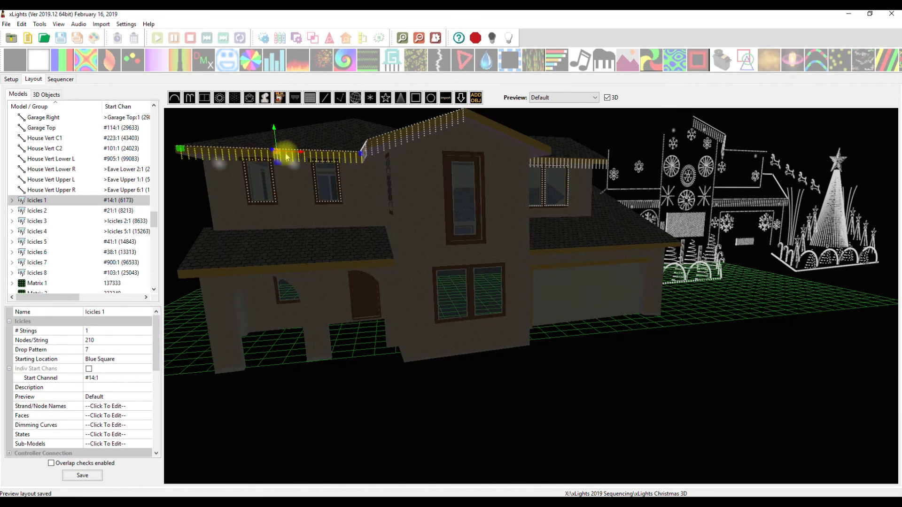
click(179, 149)
drag(209, 153, 207, 152)
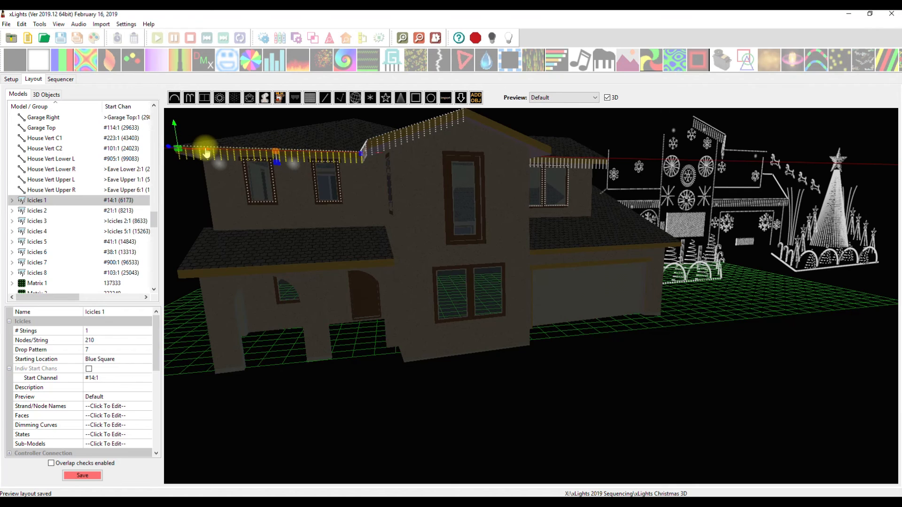
click(185, 177)
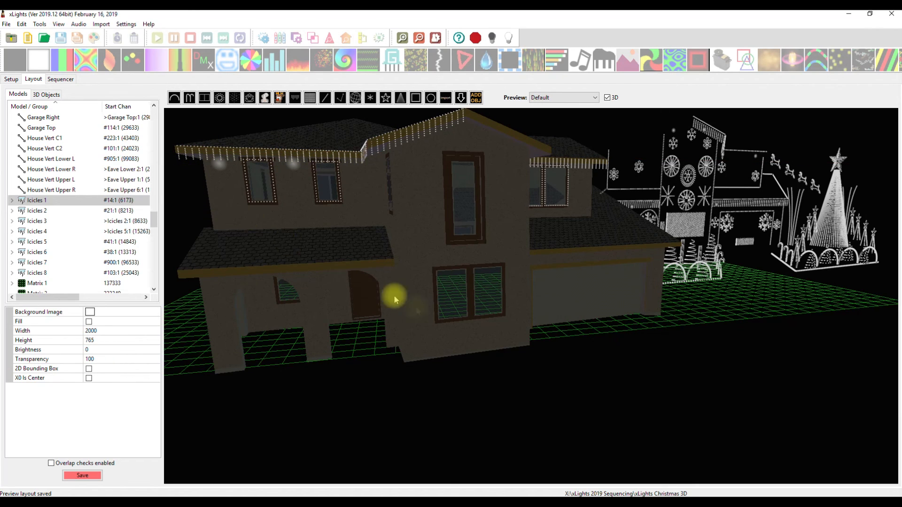
mouse_move(539, 424)
mouse_down()
mouse_move(501, 415)
mouse_move(520, 413)
mouse_move(525, 423)
mouse_up()
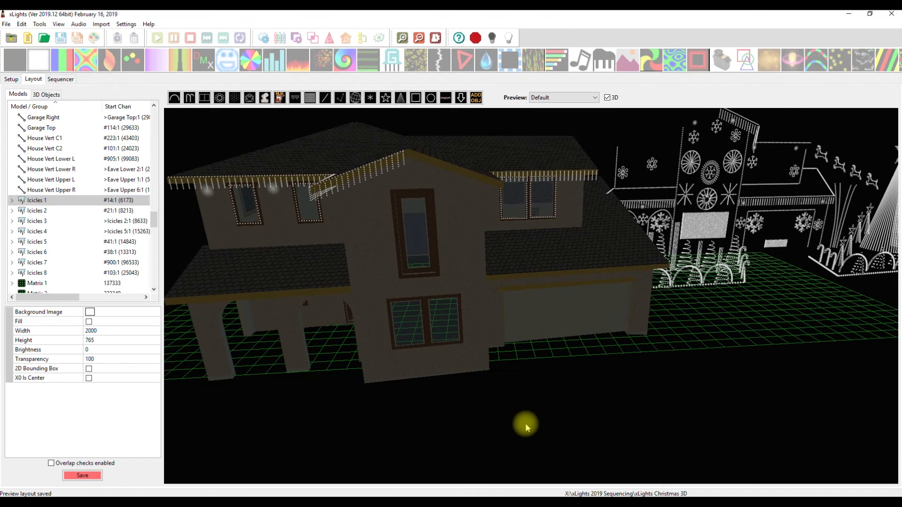